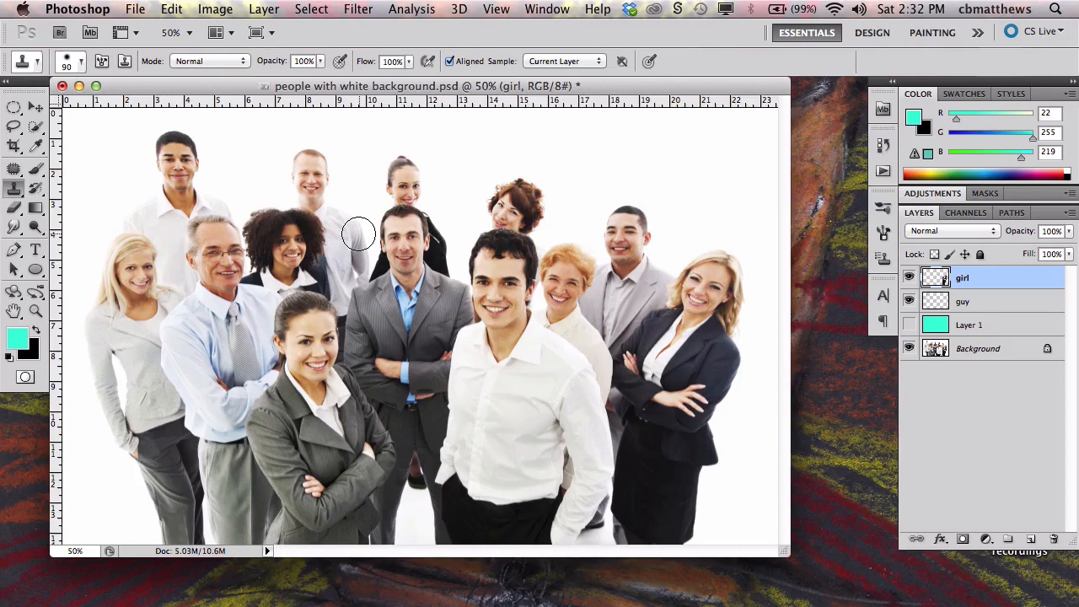
- Hide the girl and guy layers and duplicate the Background layer
left_click(909, 278)
left_click(989, 347)
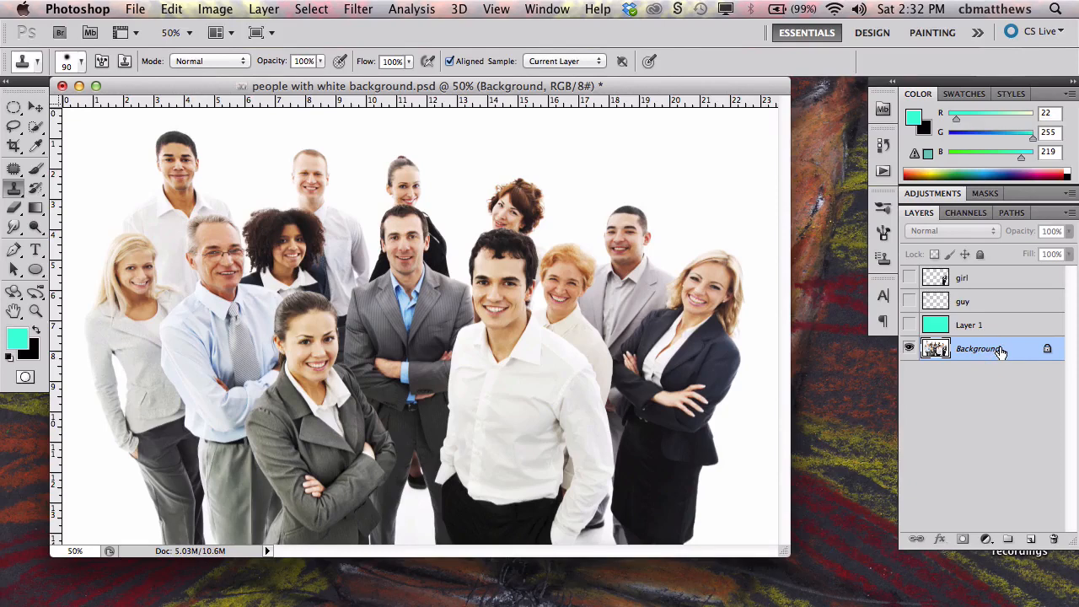
left_click_drag(1000, 353, 1030, 539)
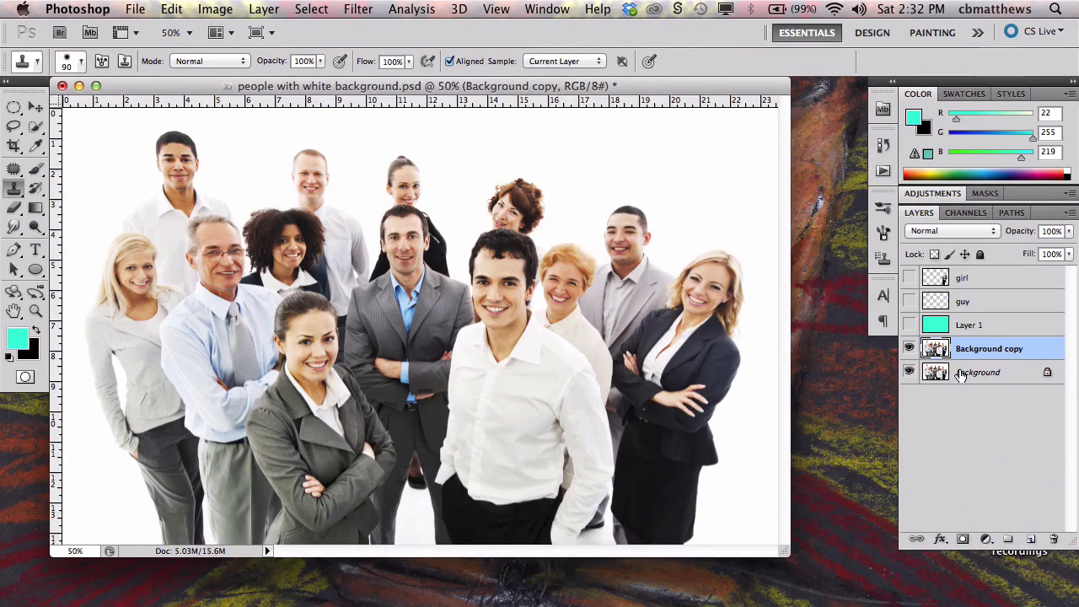
- Load the Alpha 4 channel as a selection, preview it as a quick mask over the people, and deselect it
left_click(960, 214)
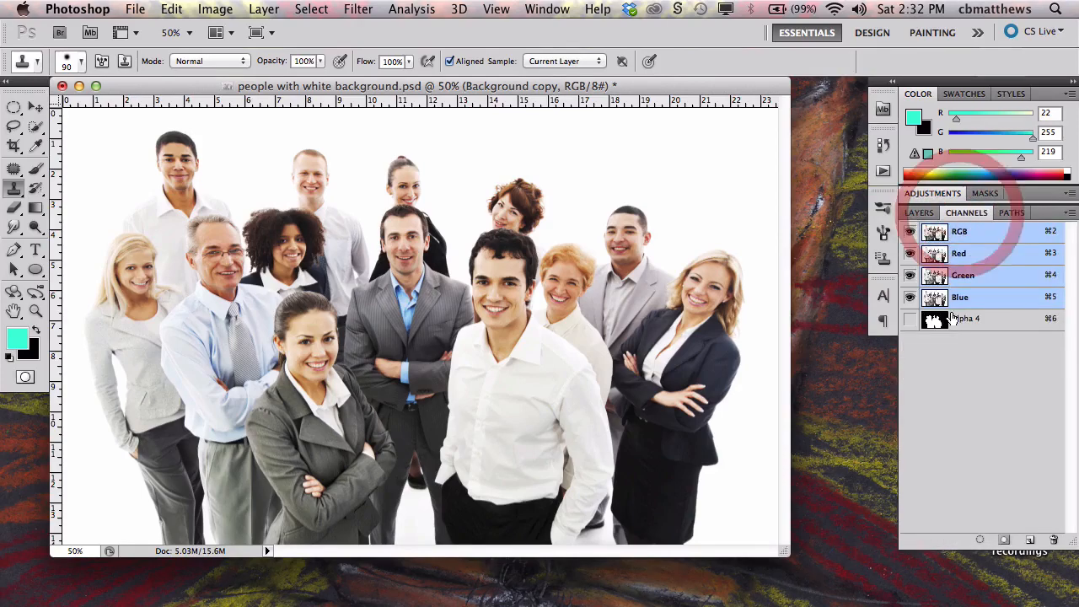
left_click(935, 318, "super")
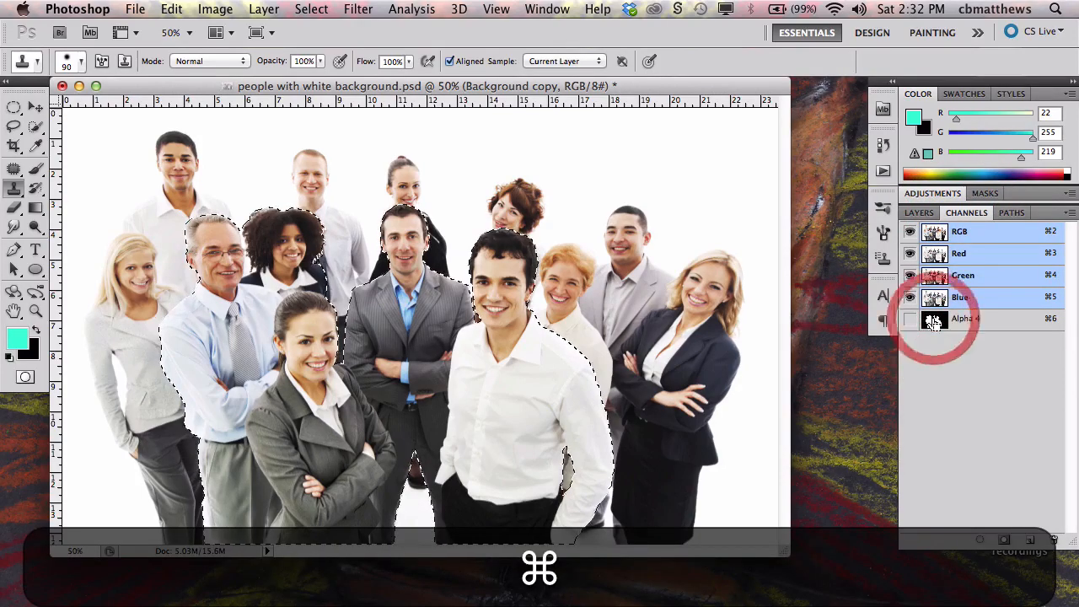
left_click(919, 213)
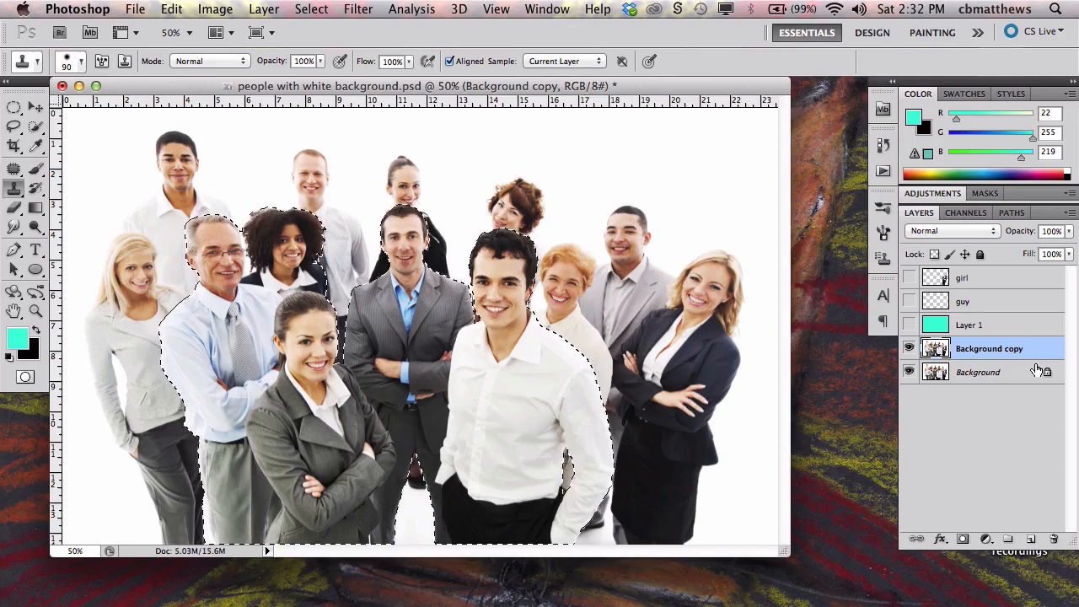
key("q")
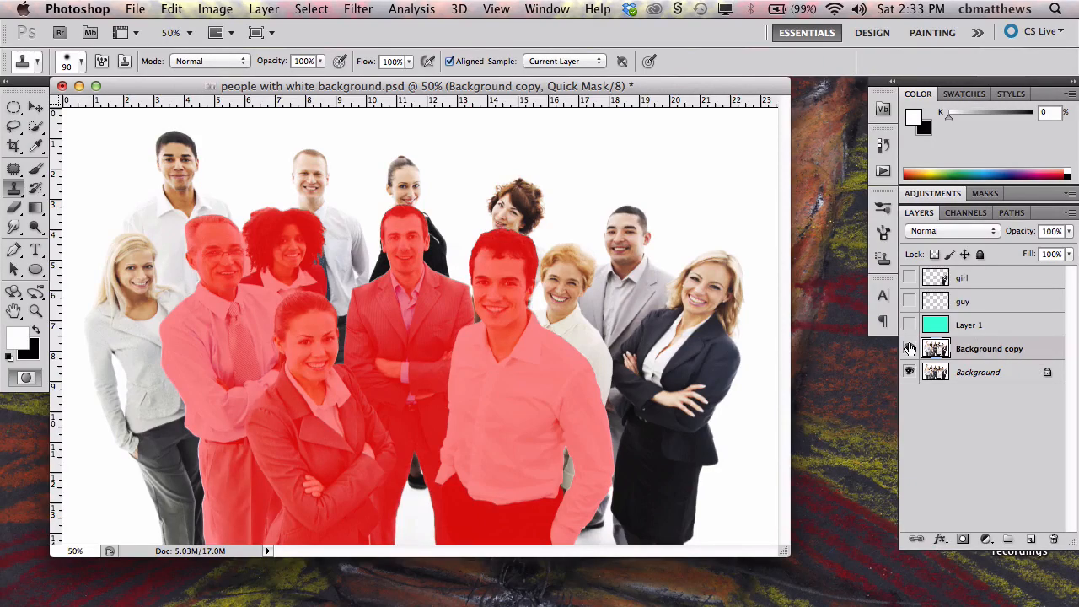
key("q")
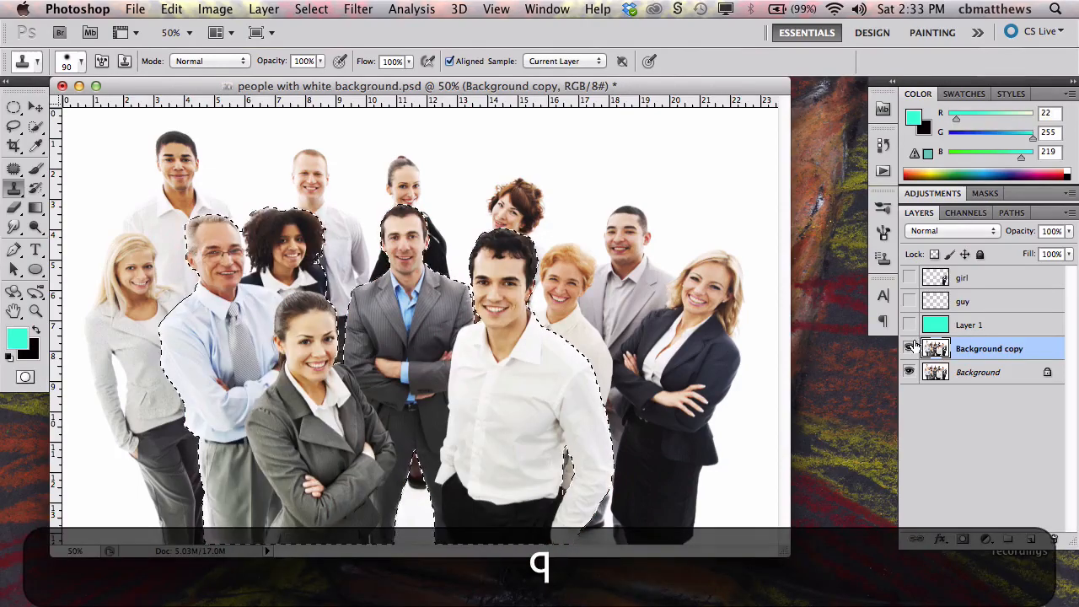
key("super+d")
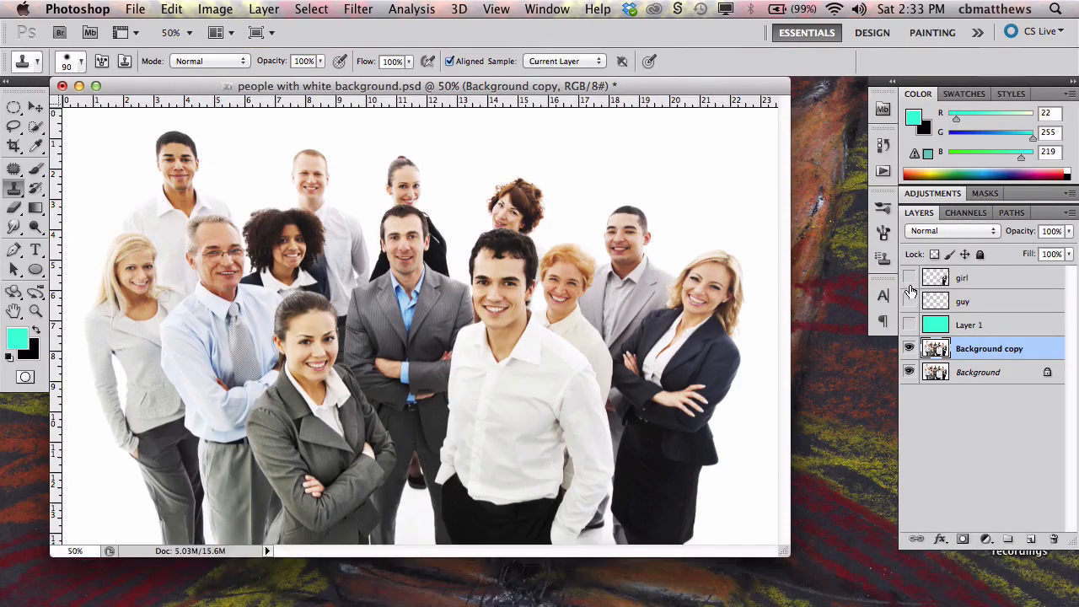
- Hide the Background copy and Background layers and view the girl and guy cutouts one at a time
left_click(909, 349)
left_click(910, 371)
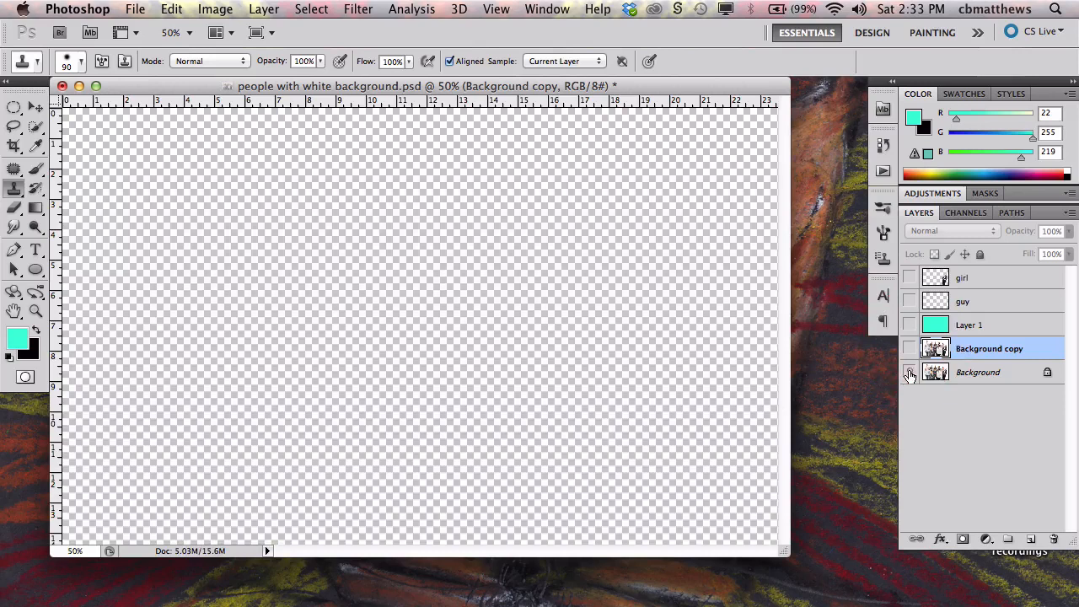
left_click(909, 277)
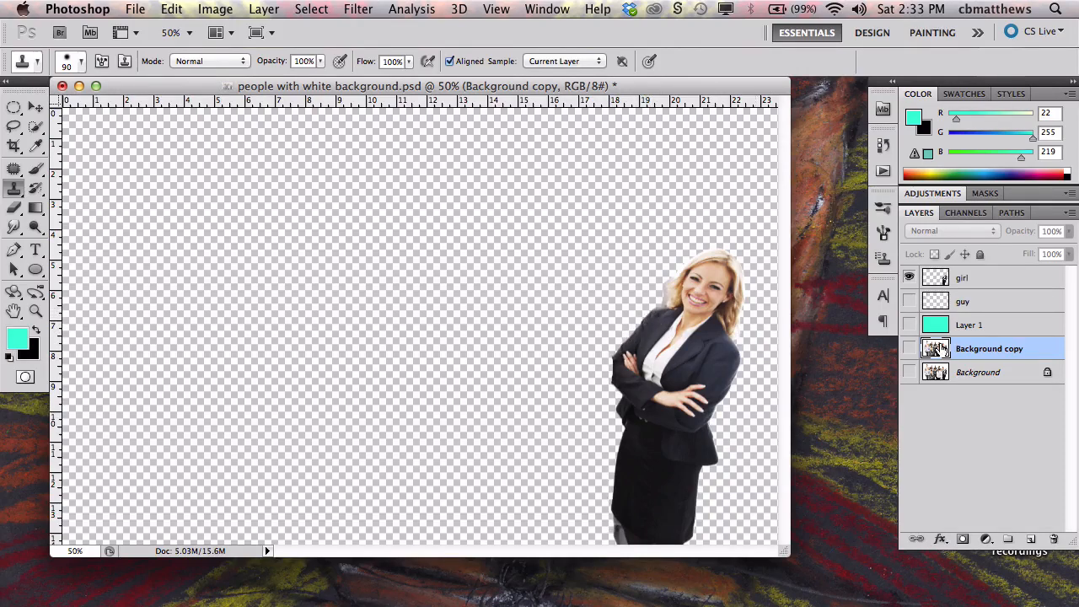
left_click(909, 300)
left_click(909, 278)
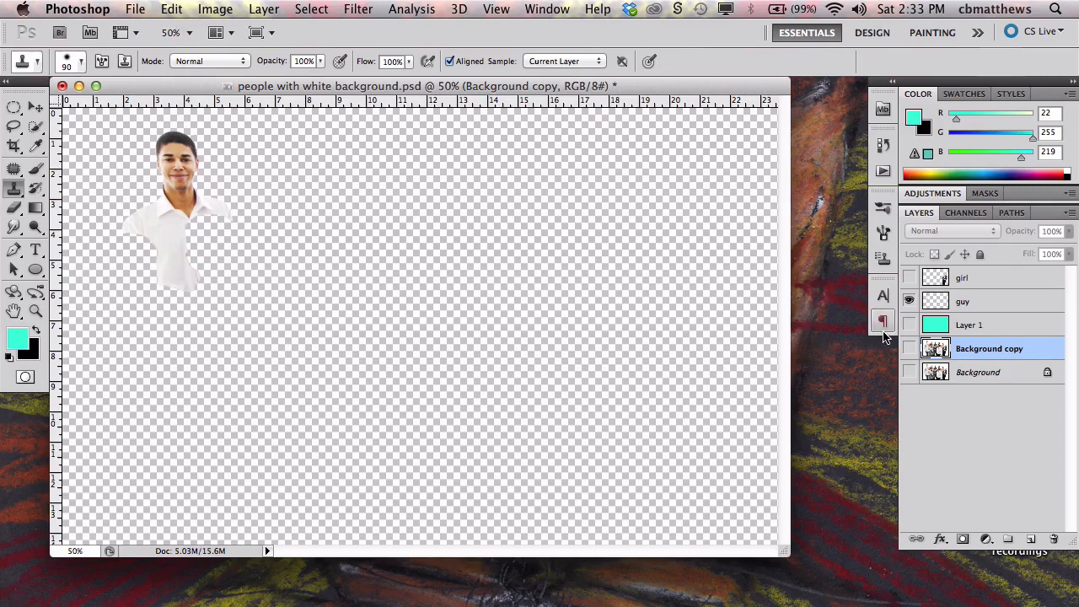
left_click(909, 301)
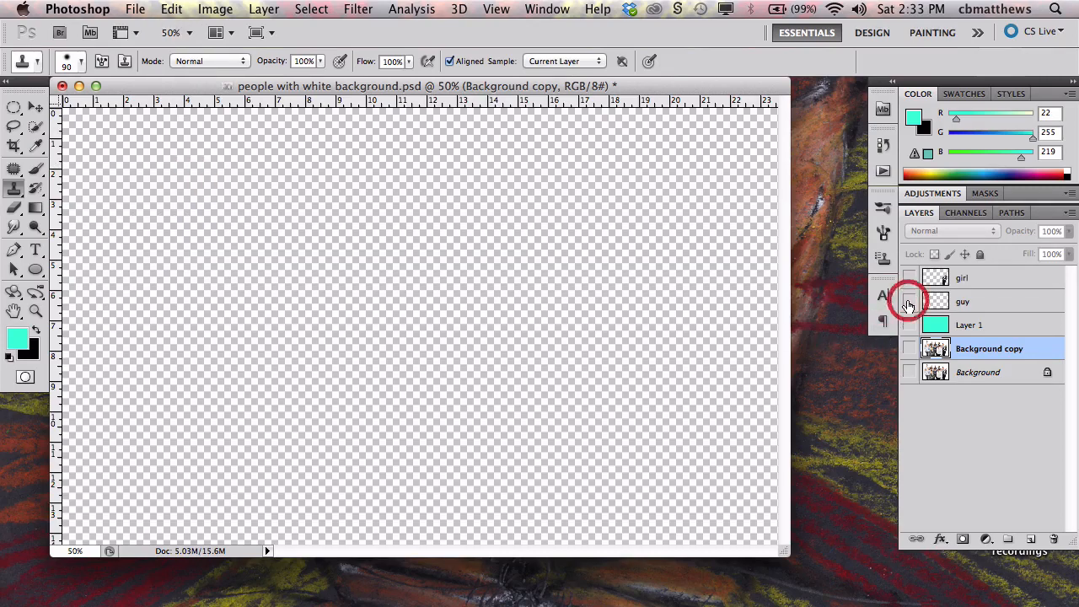
- Show the Background copy layer and load the Alpha 4 channel as a selection around the front people
left_click(908, 349)
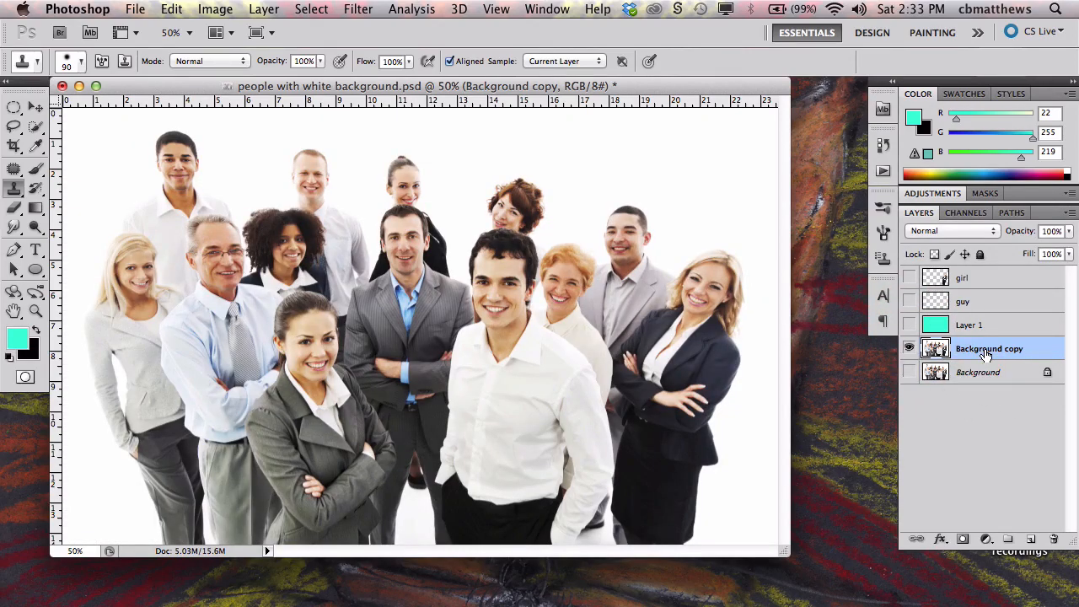
left_click(966, 212)
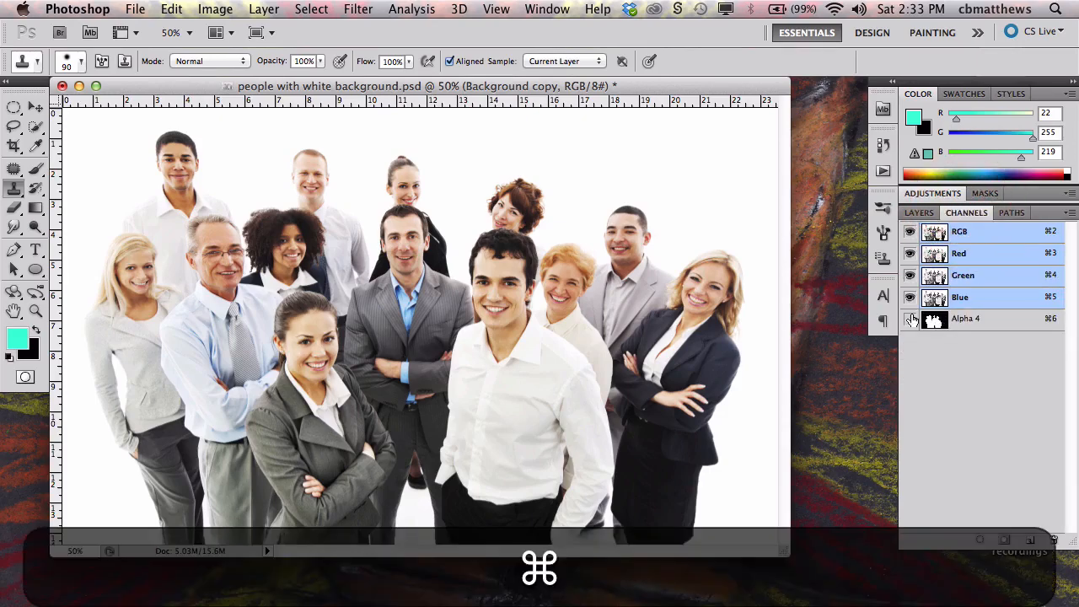
left_click(937, 322, "super")
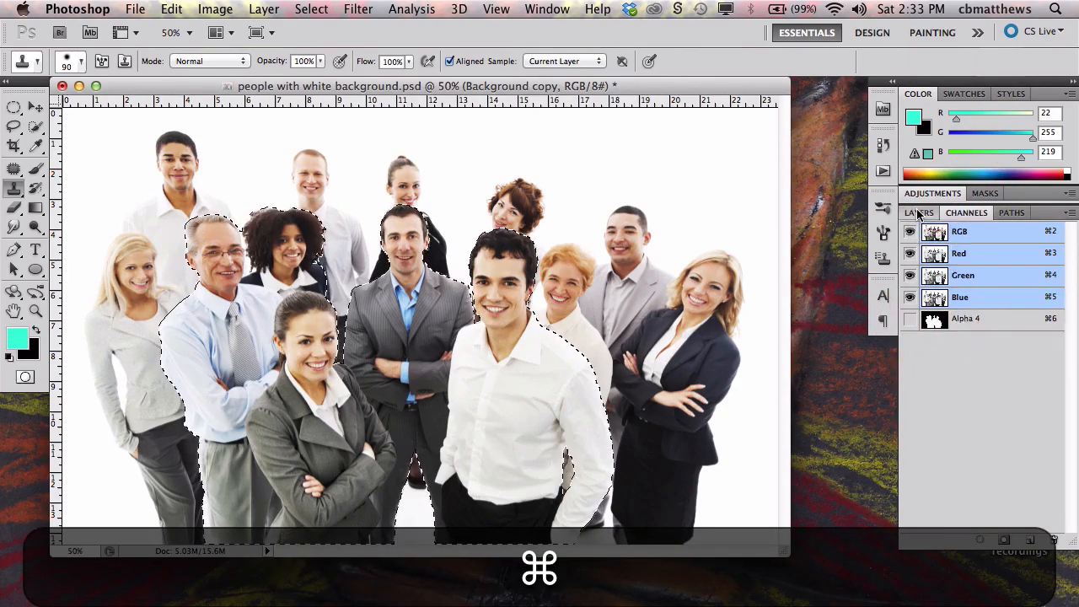
left_click(919, 212)
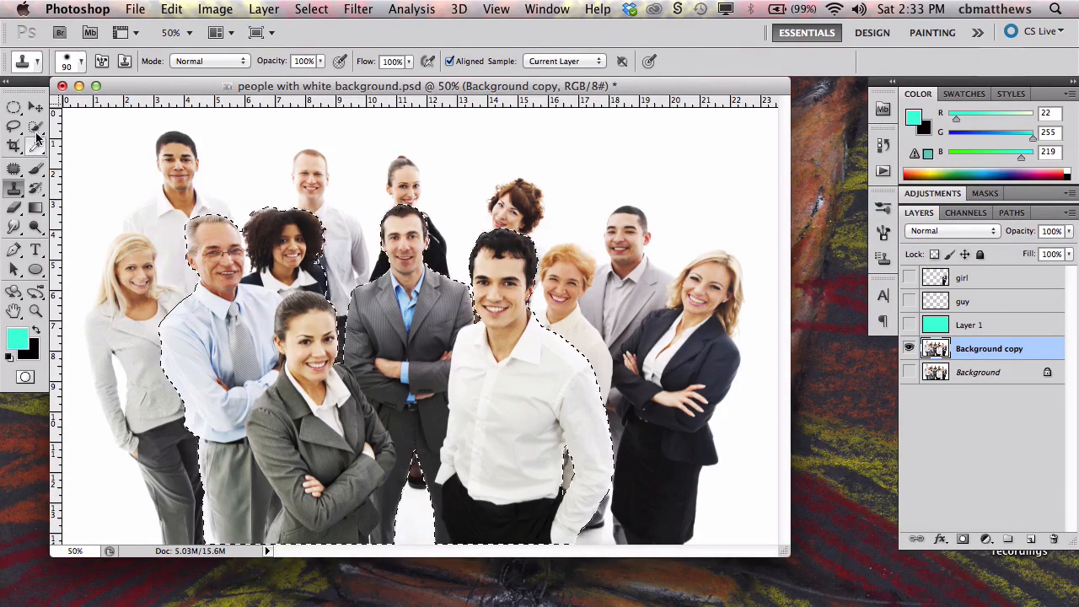
- Try Refine Edge with Smooth 4 and Shift Edge -5, output to a new layer with layer mask, and delete that layer
left_click(35, 108)
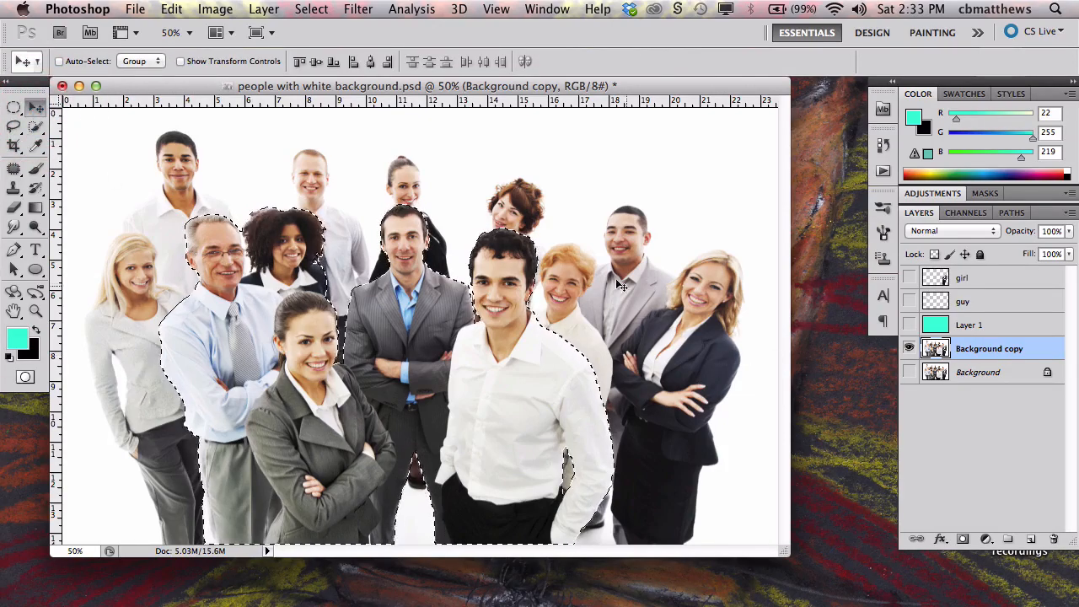
left_click(35, 128)
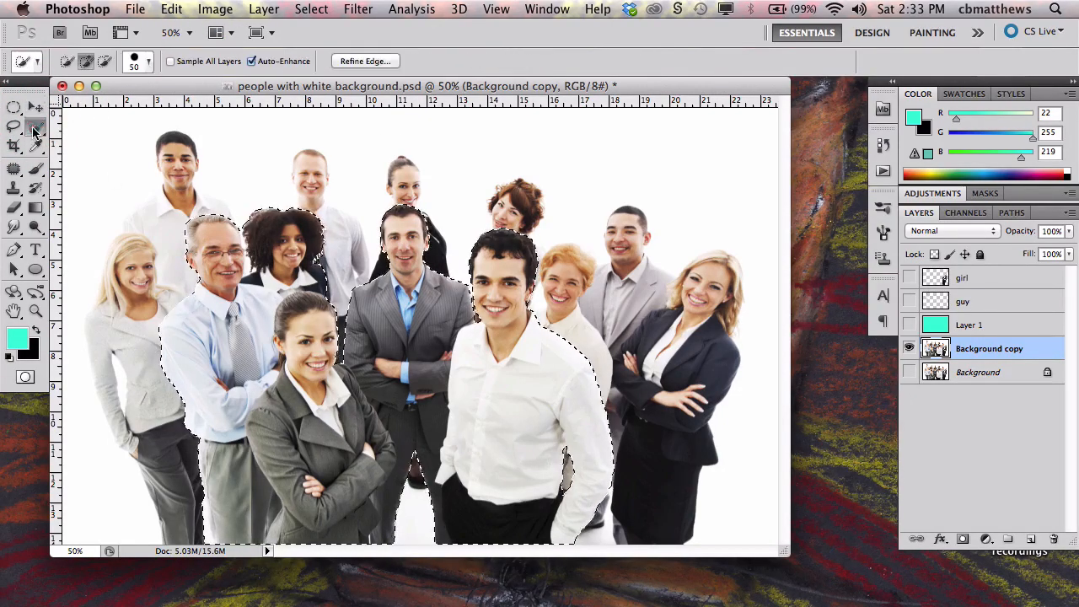
left_click(362, 60)
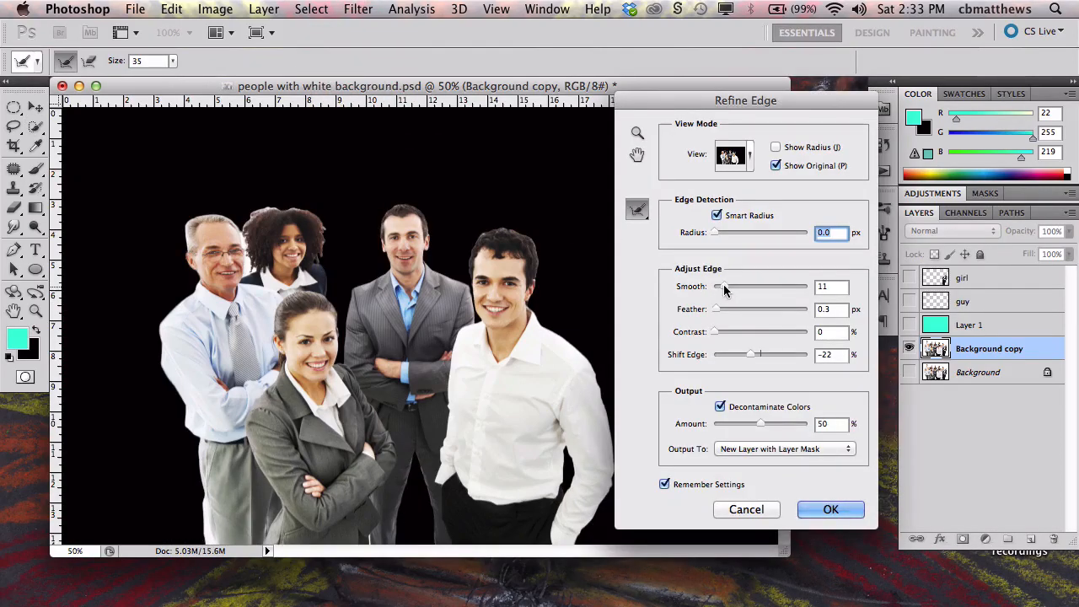
left_click_drag(723, 287, 715, 285)
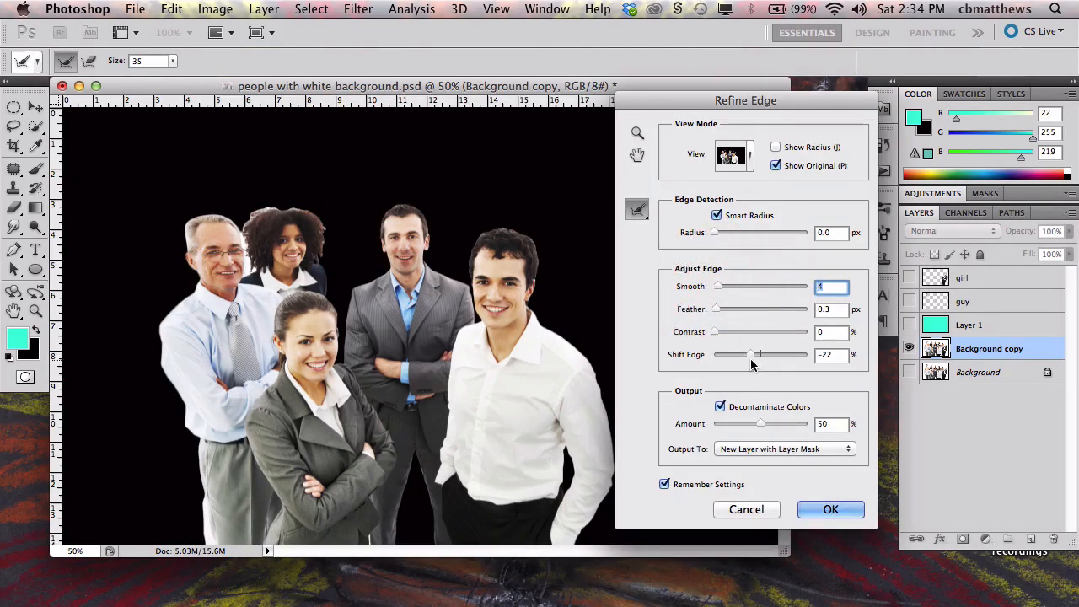
left_click_drag(751, 355, 758, 357)
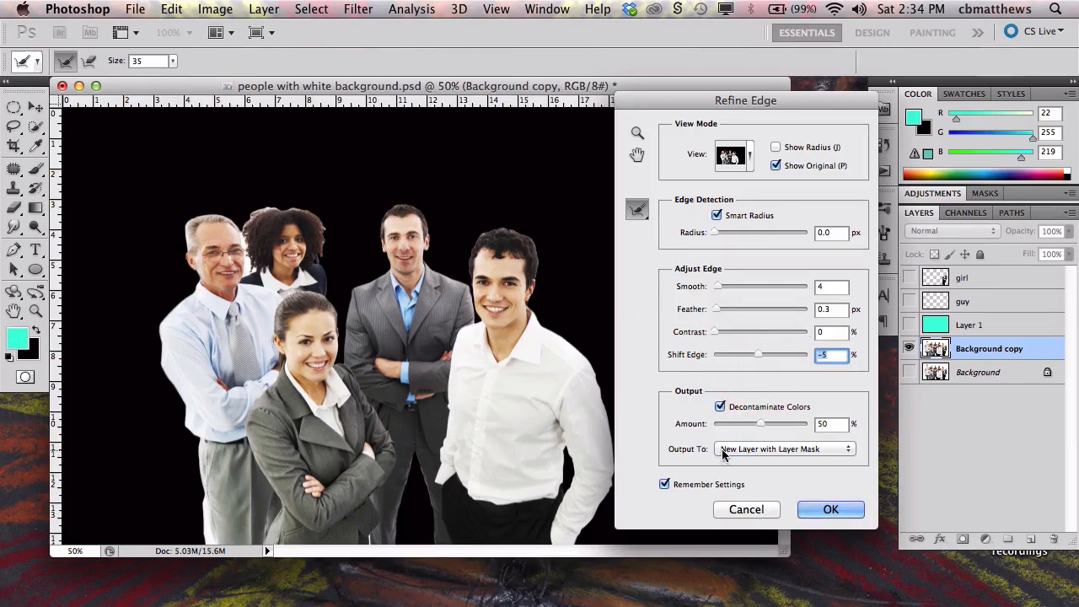
left_click(829, 511)
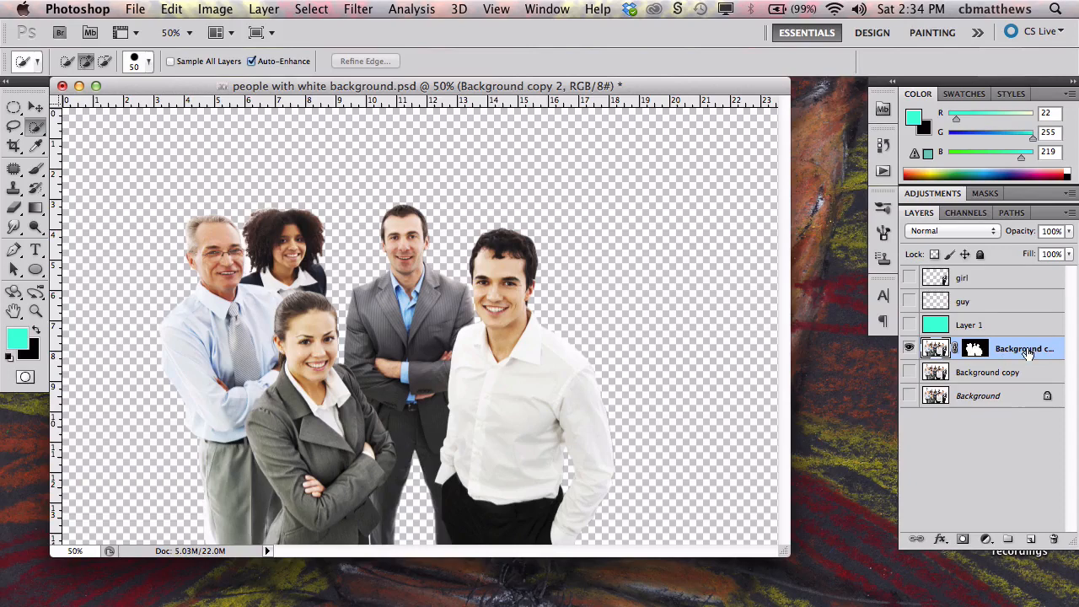
left_click_drag(1028, 354, 1054, 539)
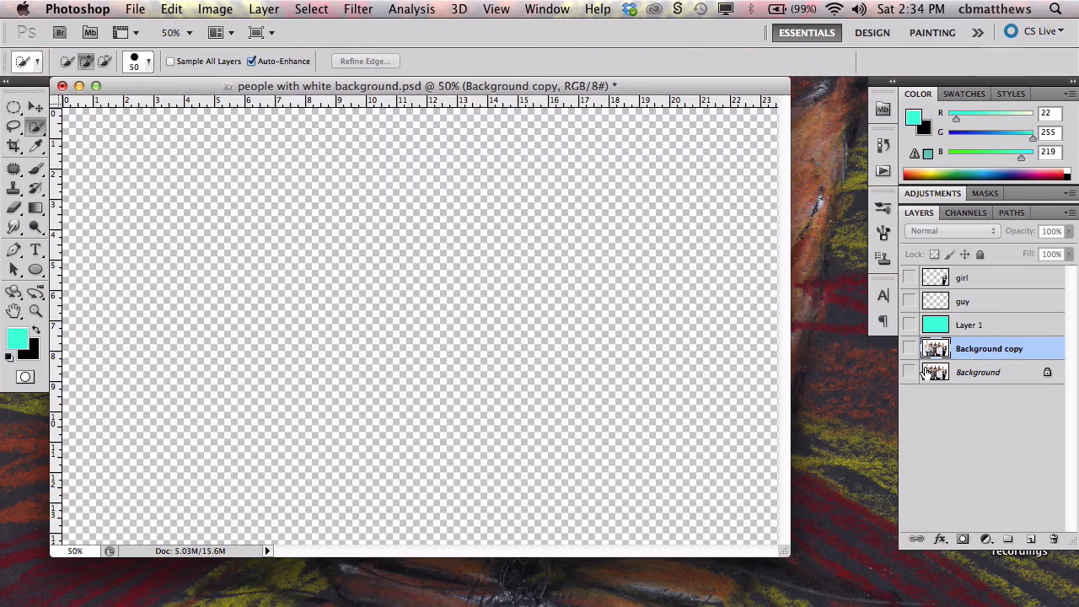
- Reload the Alpha 4 selection and make the Background copy layer visible
left_click(965, 213)
left_click(932, 320, "super")
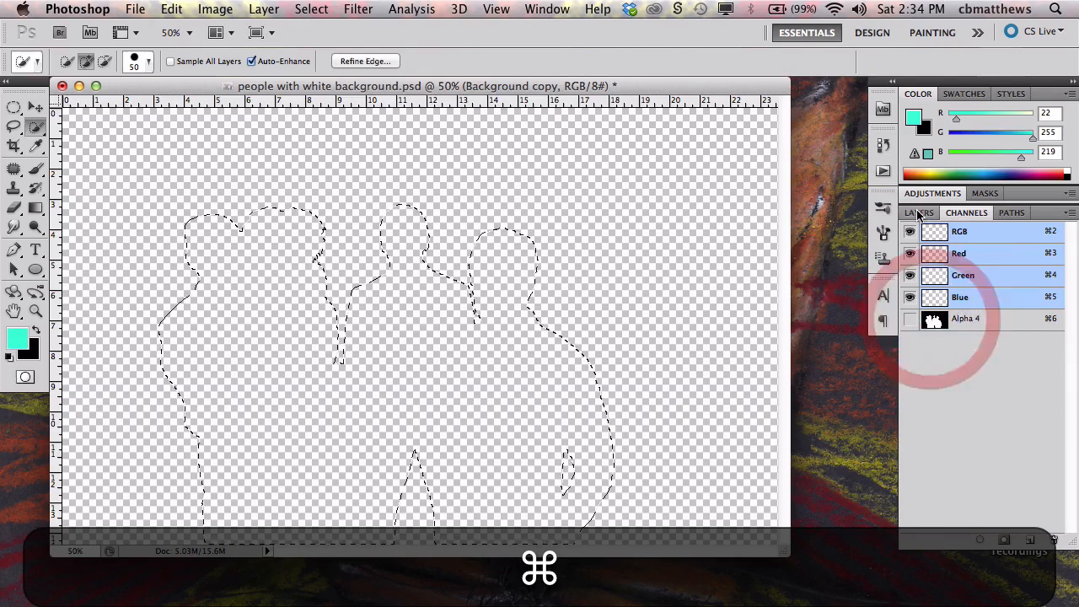
left_click(919, 212)
left_click(908, 348)
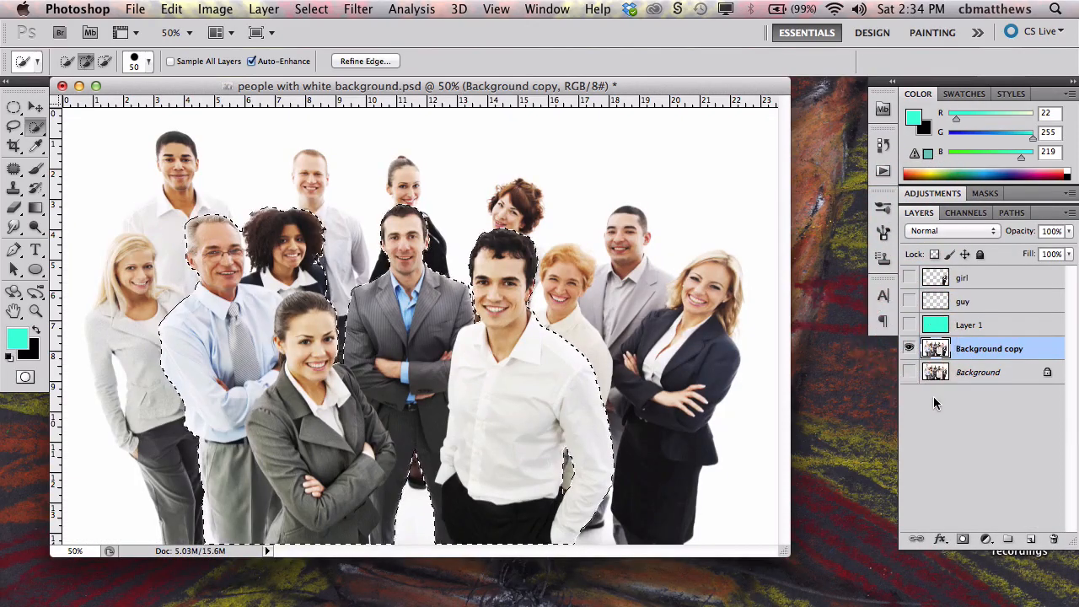
- Copy the selected people from Background copy, paste them onto a new layer, and hide Background copy
left_click(171, 8)
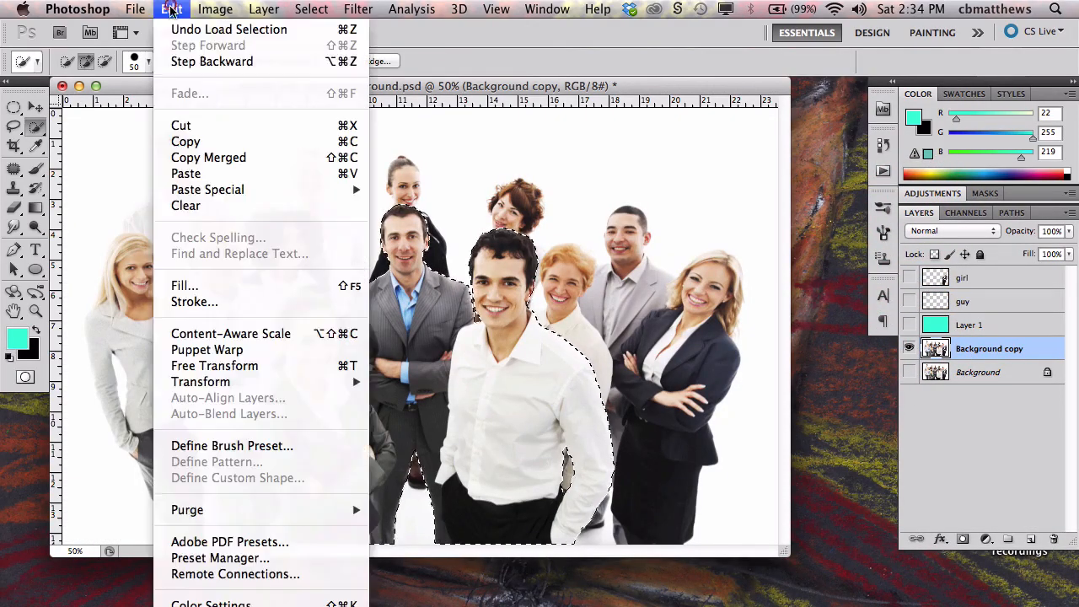
left_click(185, 140)
left_click(171, 8)
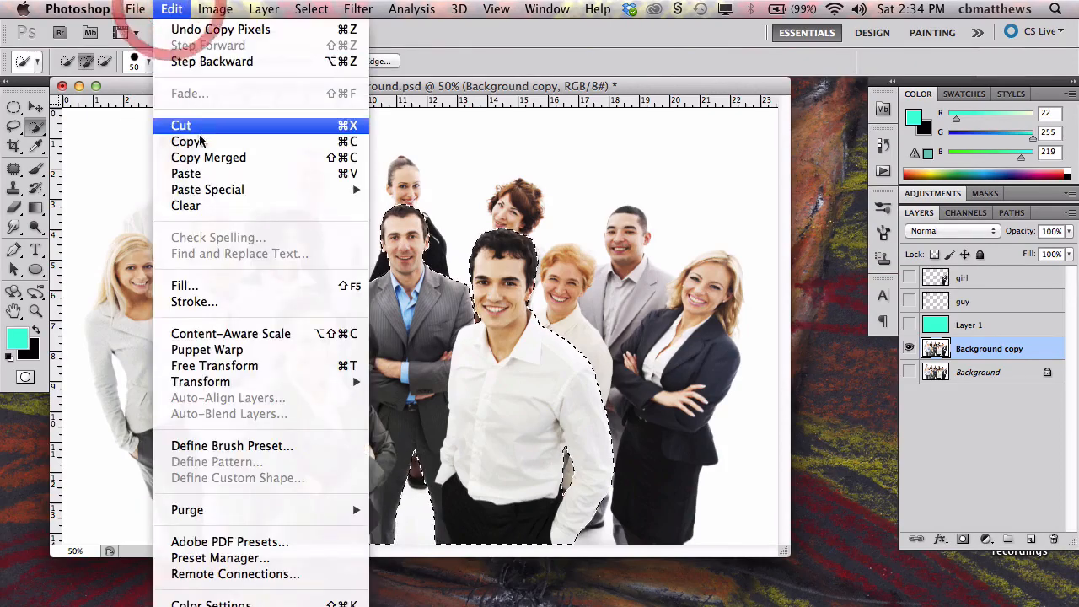
left_click(206, 174)
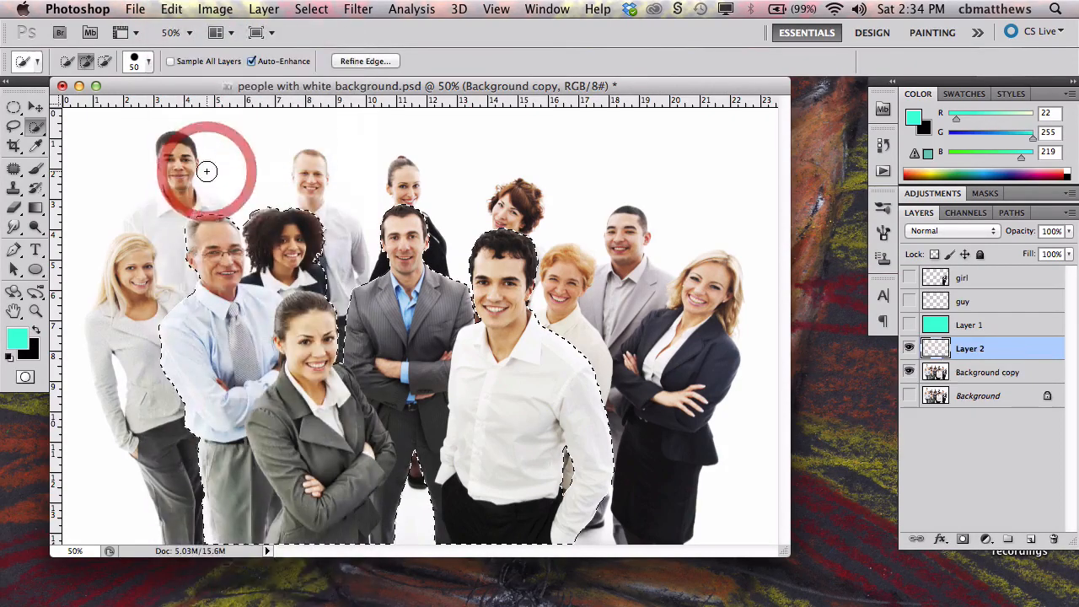
left_click(908, 372)
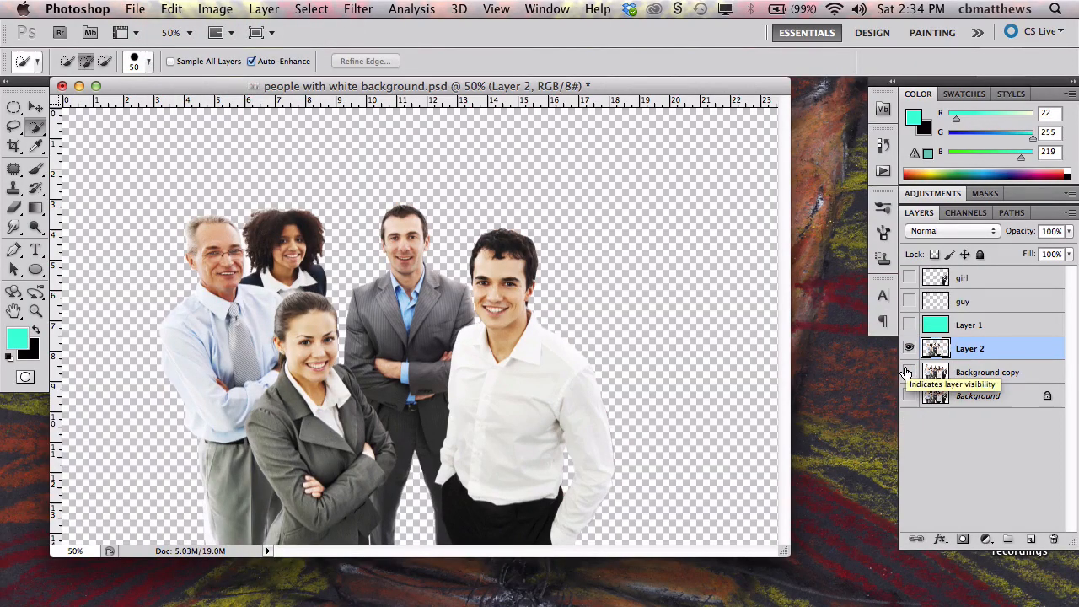
- Move the turquoise Layer 1 below Background copy and show both of these layers
left_click_drag(1012, 329, 1012, 386)
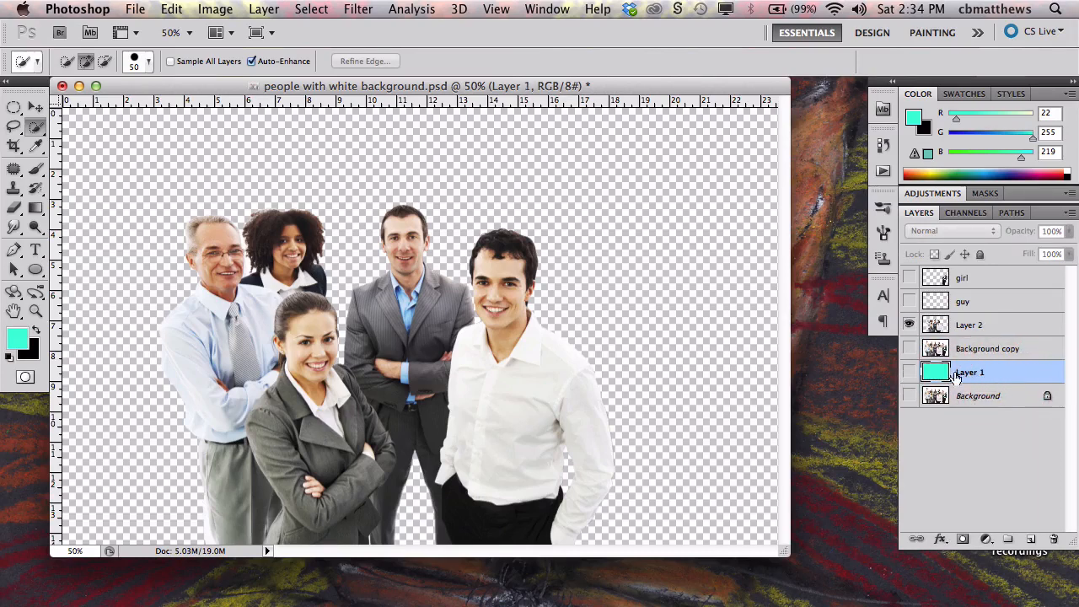
left_click(909, 372)
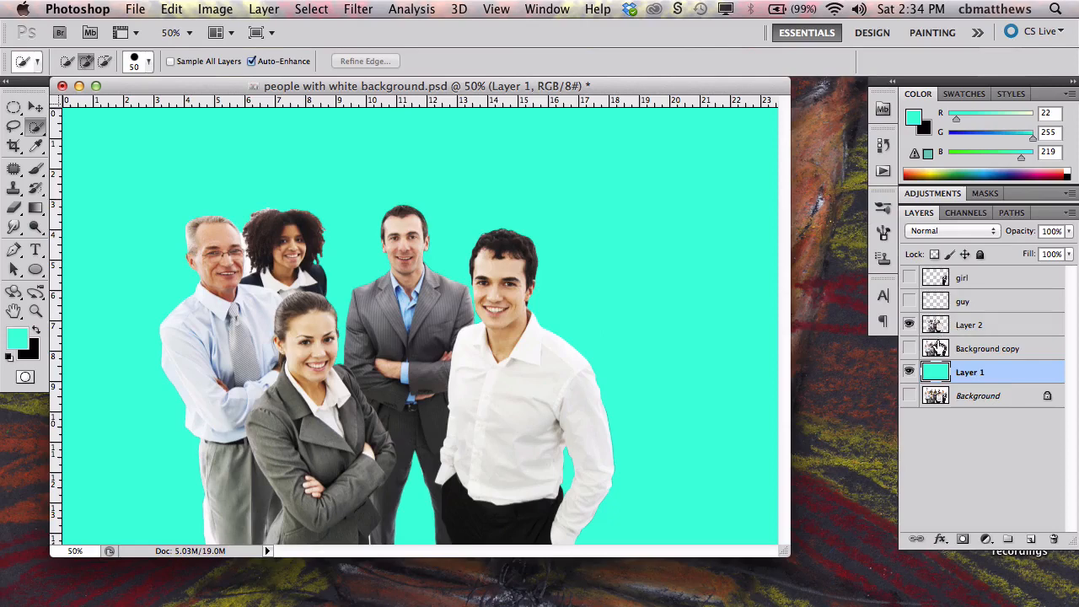
left_click(911, 351)
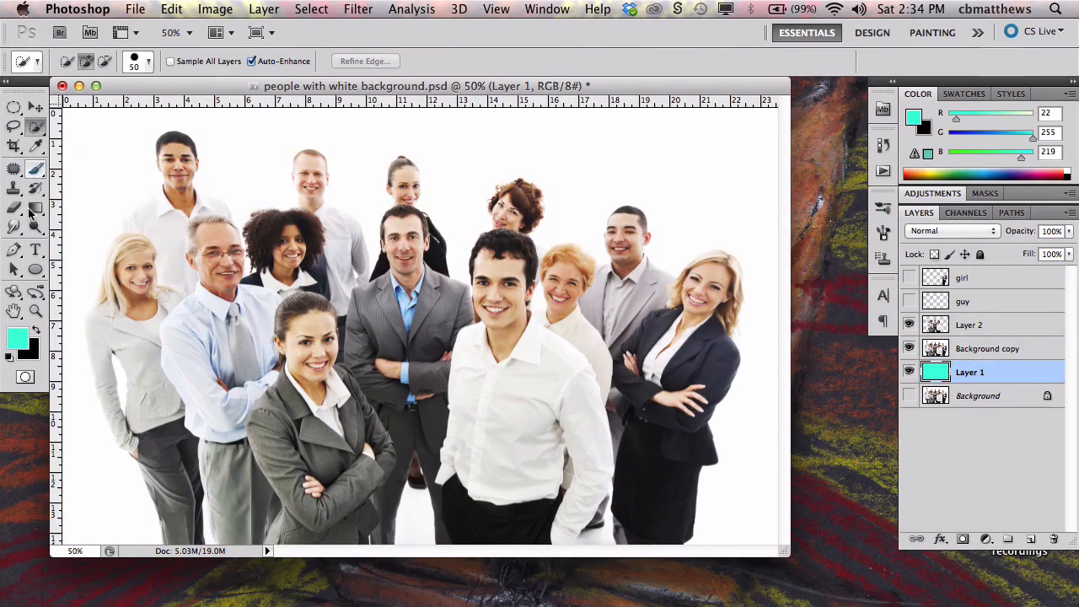
- Set white as the foreground color and choose a 300 px Brush
left_click(11, 356)
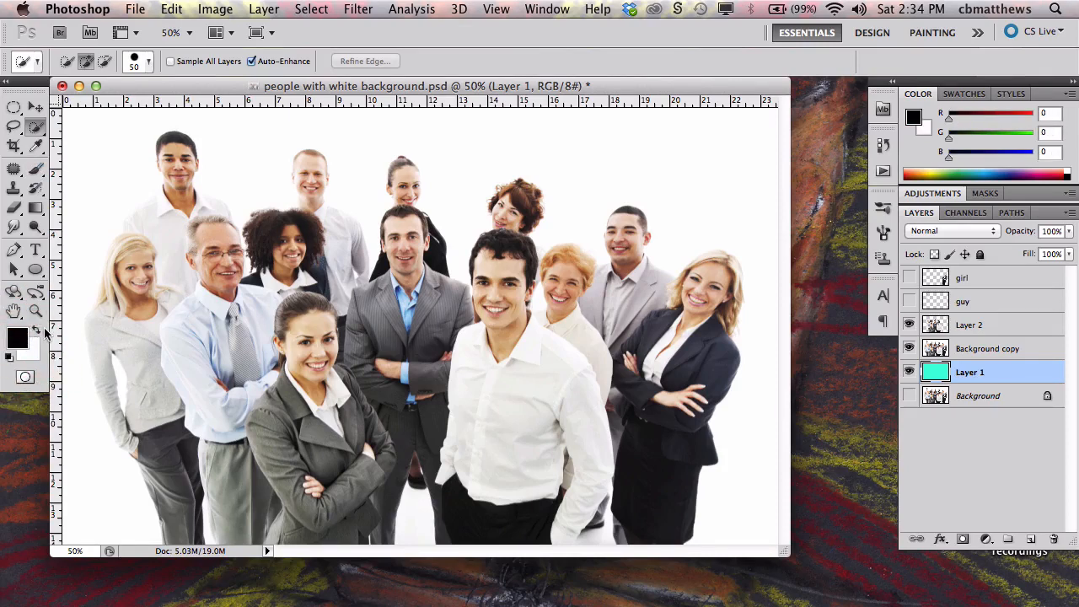
left_click(36, 330)
left_click(36, 169)
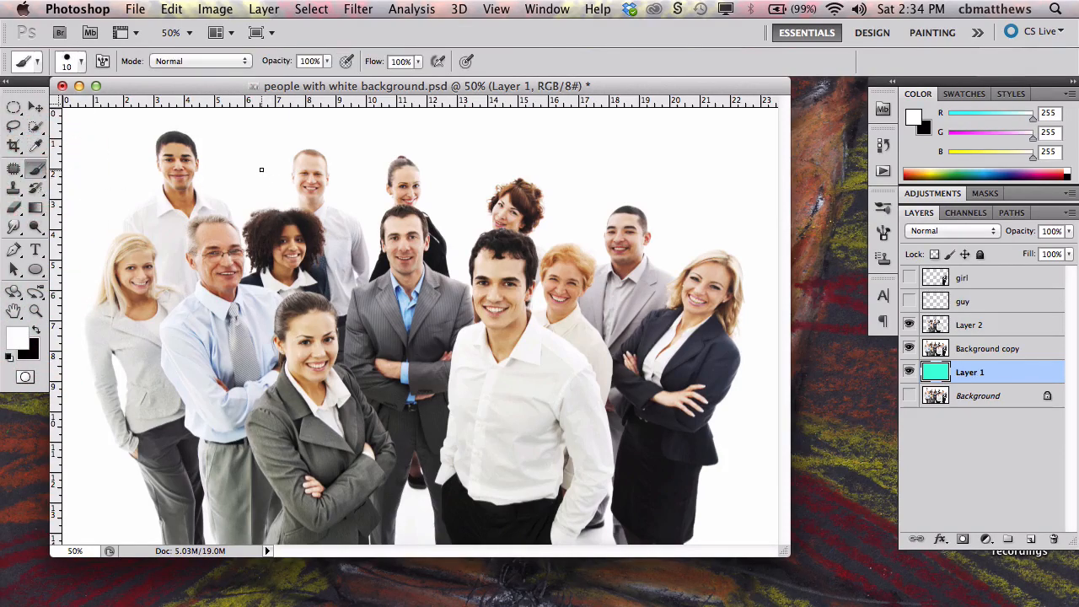
key("bracketright")
key("bracketright")
key("bracketright")
key("bracketright")
key("bracketright")
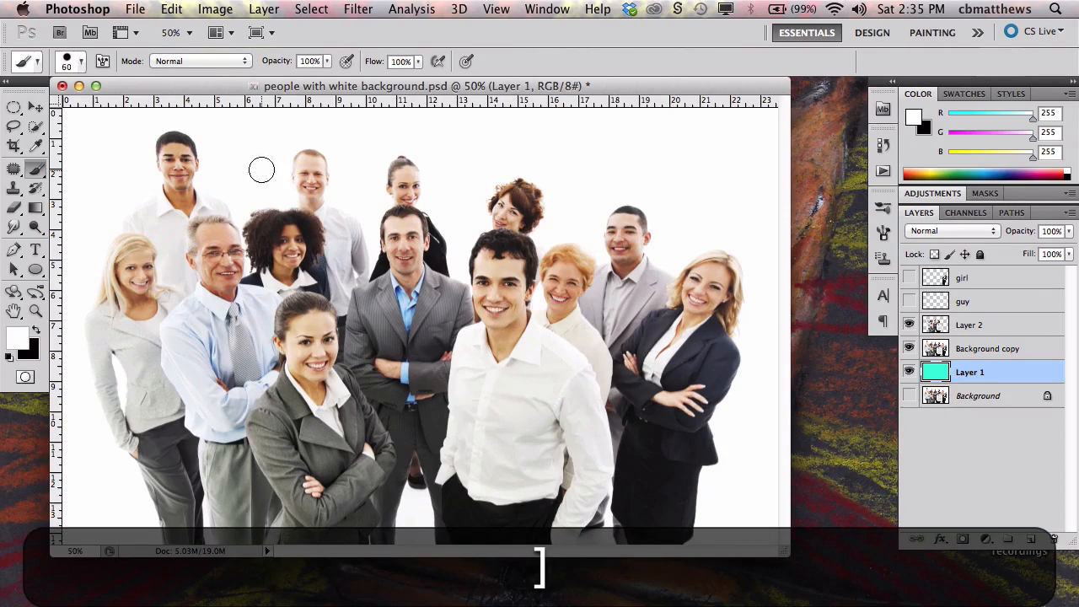
key("bracketright")
key("bracketright")
key("bracketright")
key("bracketright")
key("bracketright")
key("bracketright")
key("bracketright")
key("bracketright")
key("bracketright")
key("bracketright")
- Paint white over all the people around the cut-out front group on the Background copy layer
left_click(181, 141)
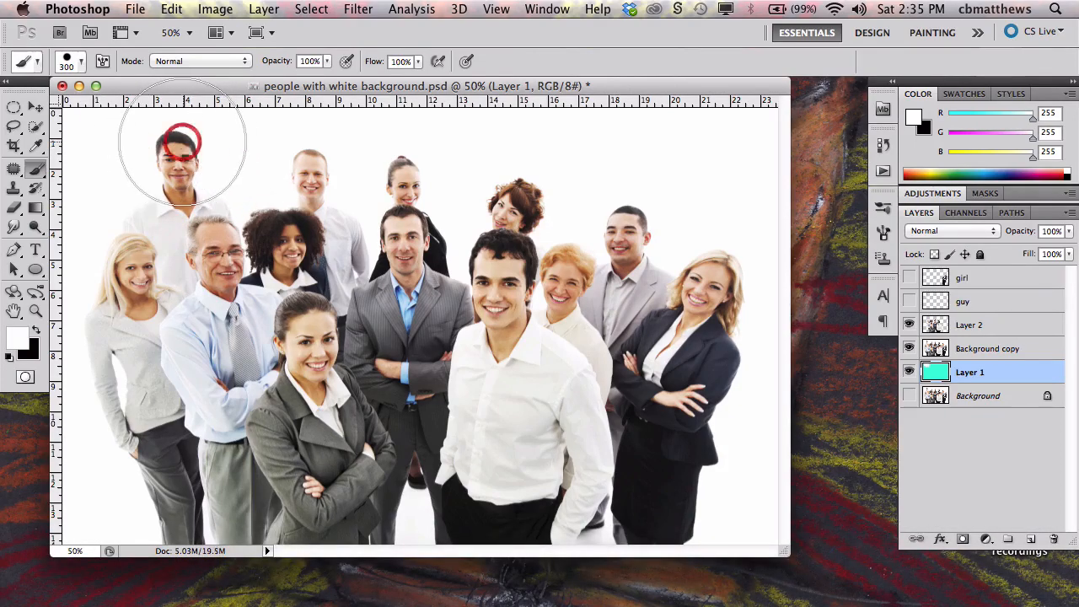
key("cmd+d")
left_click(166, 149)
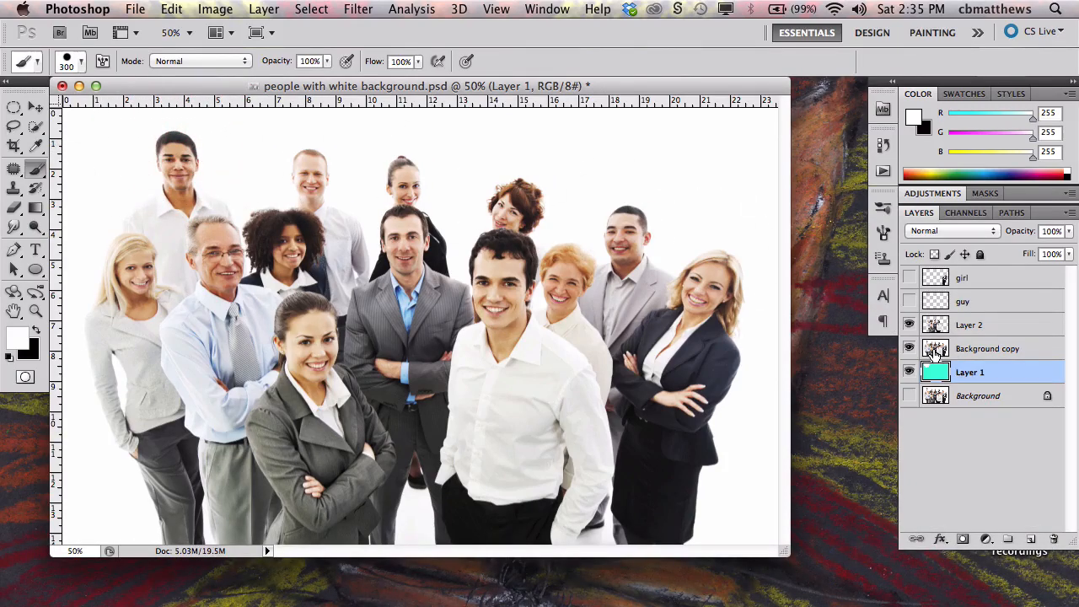
left_click(932, 353)
mouse_move(481, 144)
left_mouse_down()
mouse_move(283, 133)
mouse_move(433, 177)
mouse_move(441, 224)
mouse_move(549, 188)
mouse_move(574, 309)
mouse_move(620, 384)
mouse_move(598, 174)
mouse_move(674, 427)
mouse_move(663, 374)
mouse_move(599, 497)
mouse_move(590, 392)
mouse_move(538, 191)
mouse_move(479, 345)
mouse_move(407, 146)
mouse_move(358, 299)
mouse_move(320, 177)
mouse_move(243, 149)
mouse_move(170, 172)
mouse_move(127, 273)
mouse_move(149, 248)
mouse_move(101, 441)
mouse_move(127, 405)
mouse_move(164, 540)
mouse_move(377, 548)
mouse_move(426, 502)
mouse_move(417, 532)
mouse_move(144, 566)
mouse_move(152, 561)
left_mouse_up()
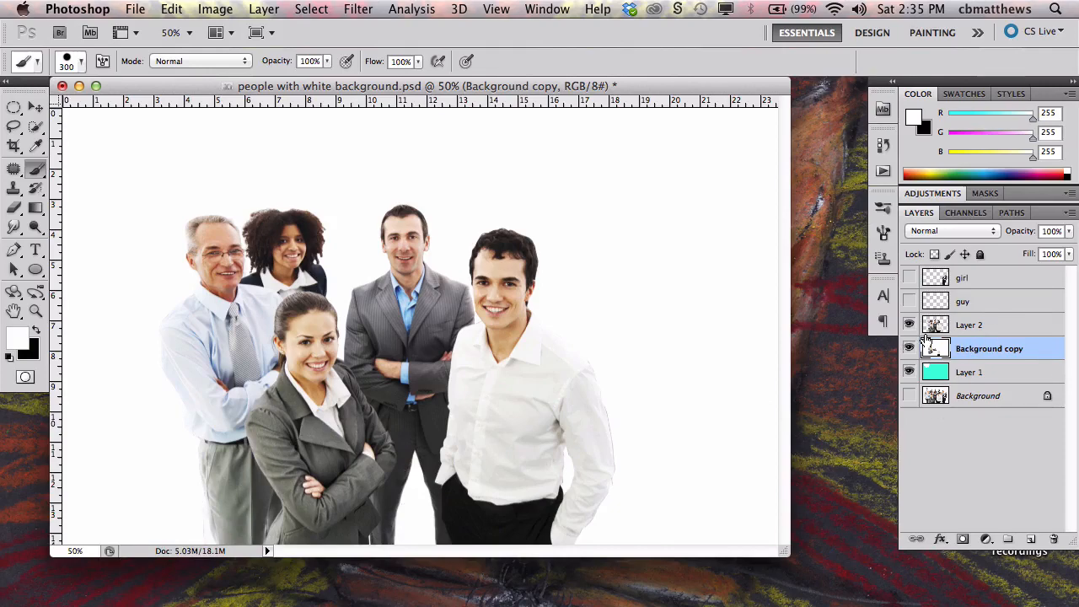
- Hide the turquoise Layer 1 and show the girl layer
left_click(909, 397)
left_click(909, 373)
left_click(909, 396)
left_click(909, 279)
- Place the girl layer below Layer 2 and move the blonde woman closer behind the man in the white shirt
left_click(35, 107)
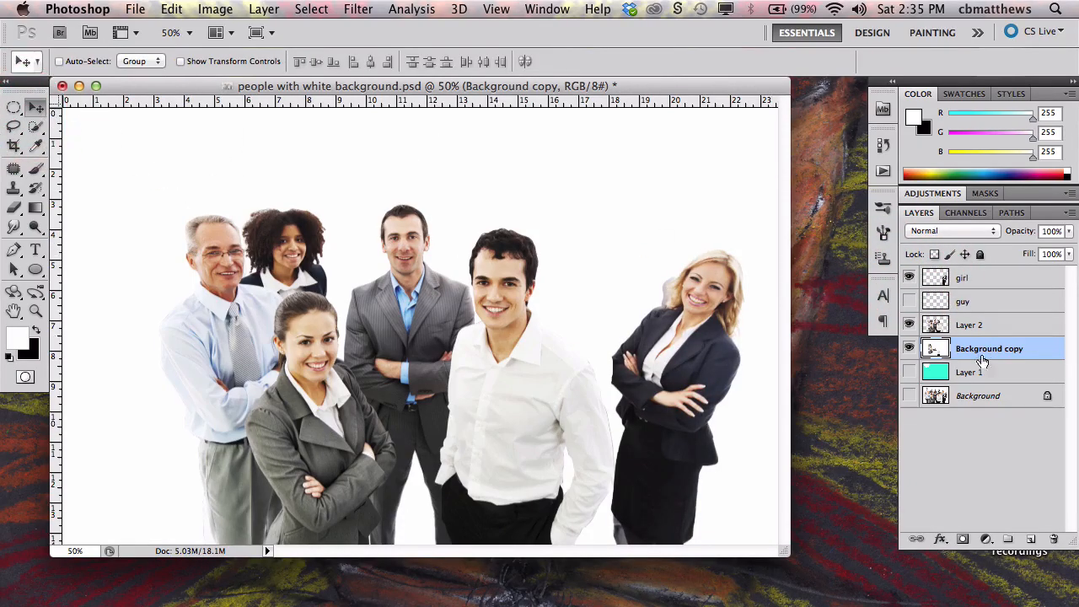
left_click(991, 281)
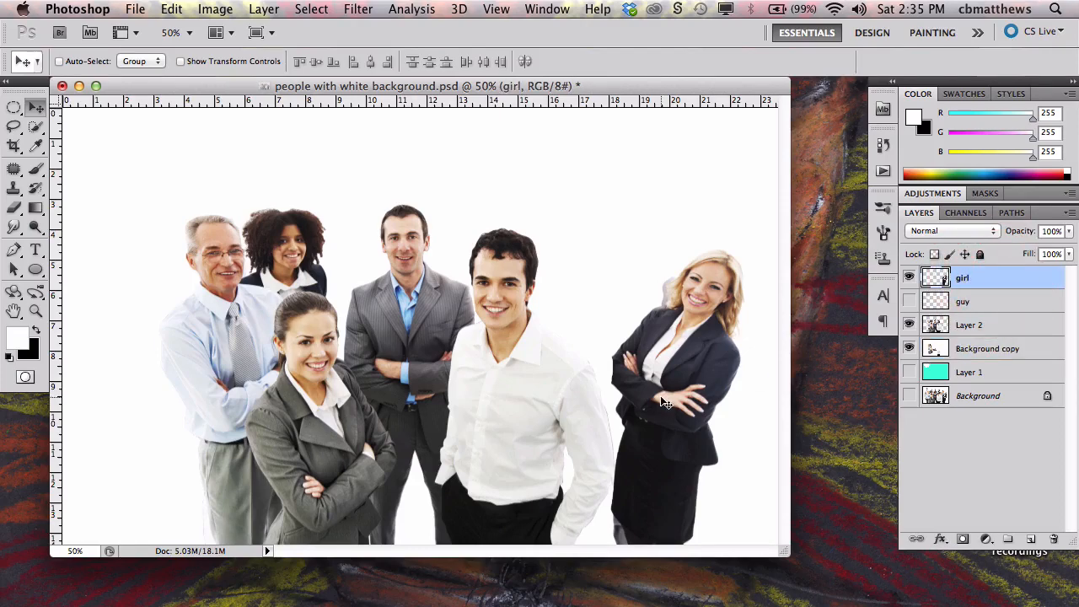
left_click_drag(684, 403, 632, 403)
left_click_drag(999, 284, 1001, 331)
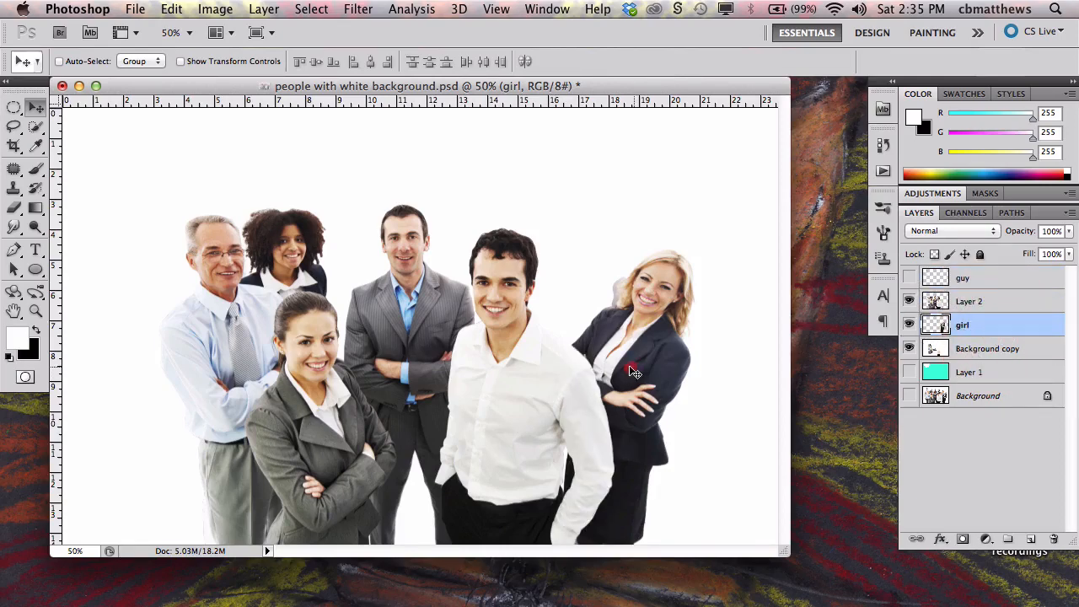
left_click_drag(634, 372, 582, 379)
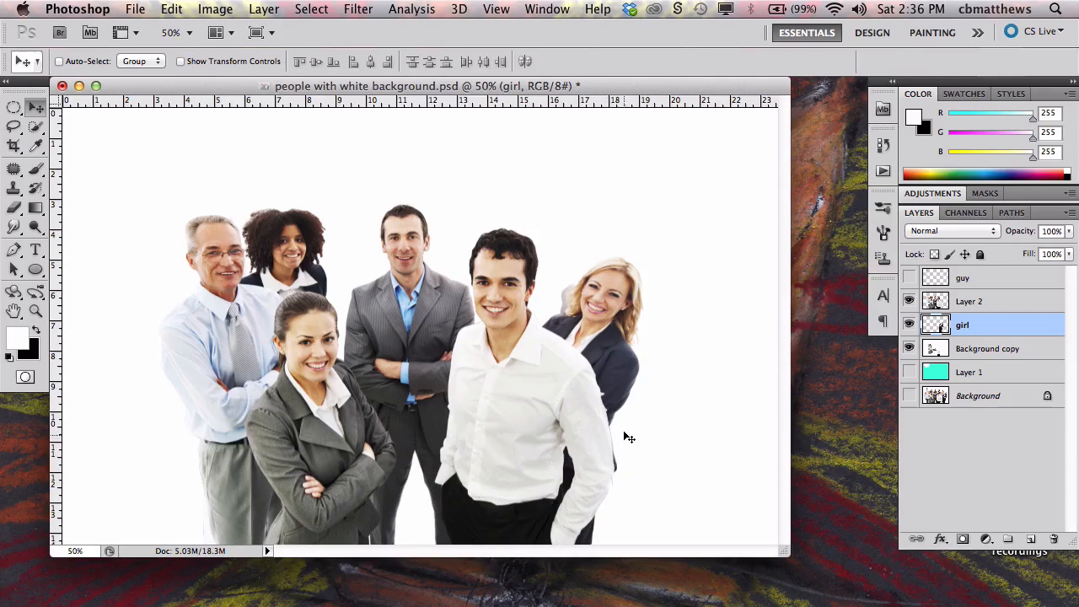
left_click_drag(620, 376, 646, 361)
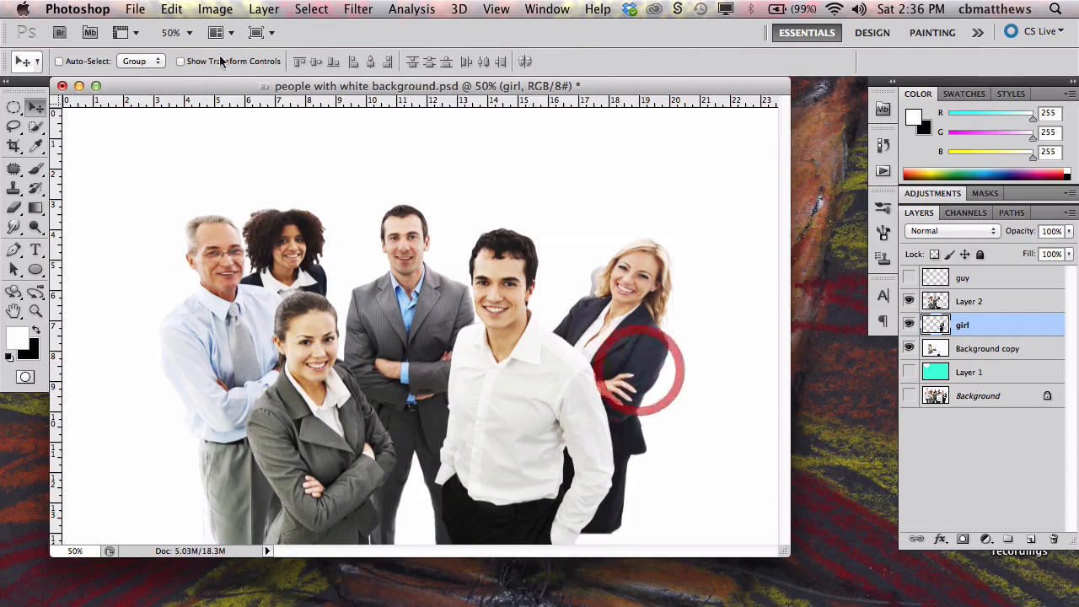
- Rotate the blonde woman slightly counterclockwise with Free Transform and reposition her partly behind the man in the white shirt
left_click(171, 8)
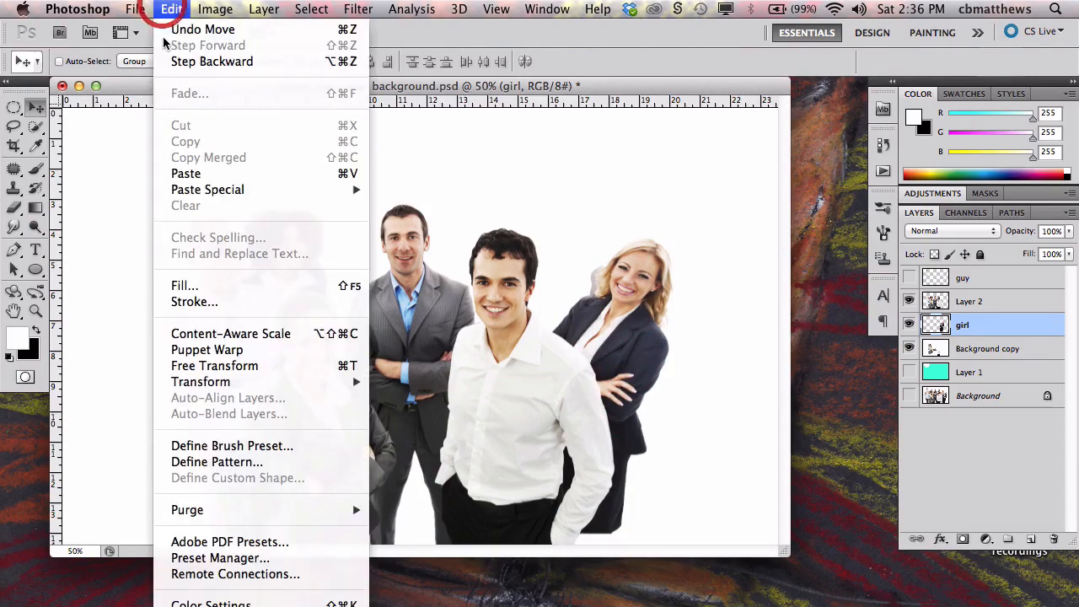
left_click(201, 367)
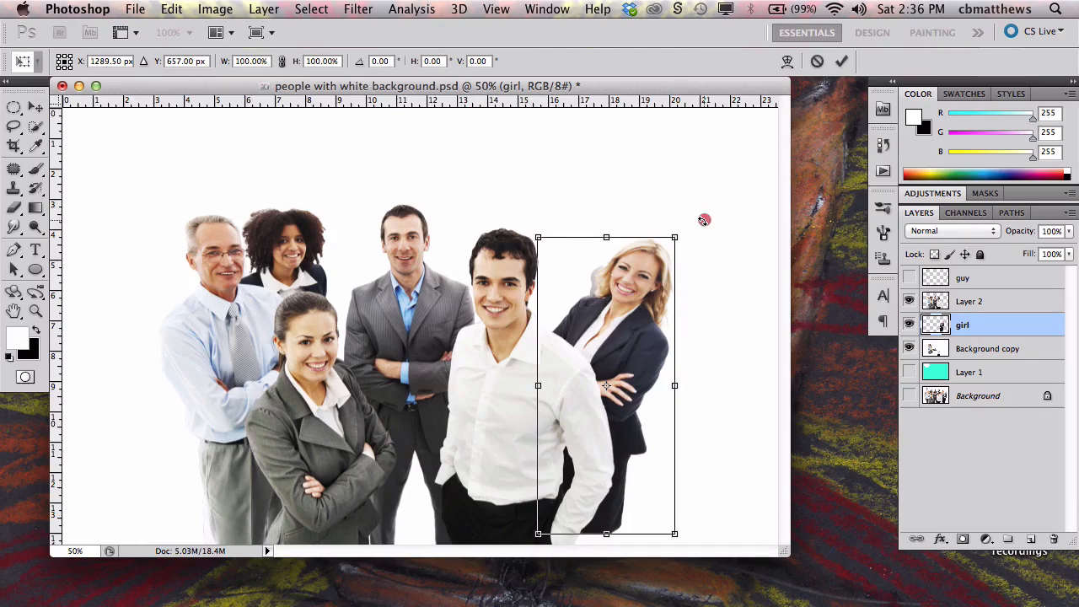
left_click_drag(704, 220, 658, 181)
key("Return")
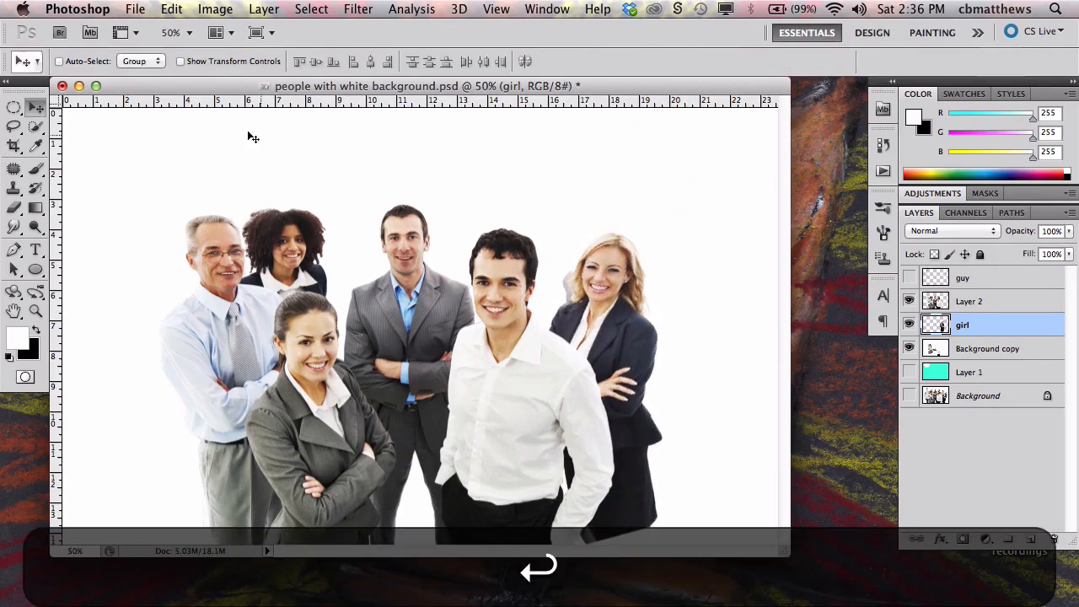
left_click_drag(631, 431, 618, 448)
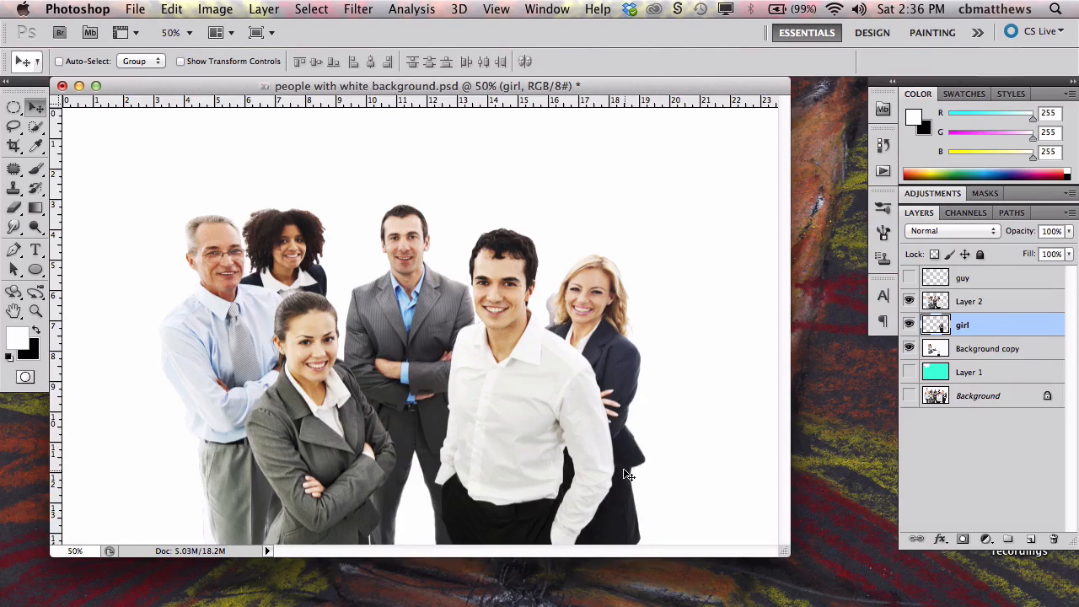
- Show the guy layer, place it below Layer 2, and move him between the curly-haired woman and the man in the grey suit
left_click(909, 277)
left_click(963, 279)
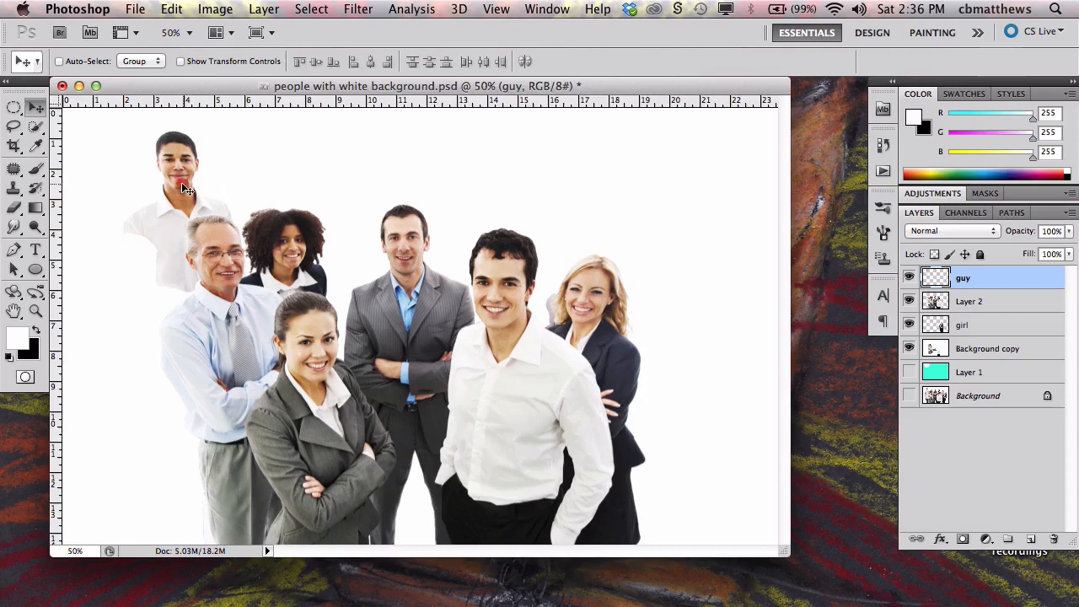
left_click_drag(181, 182, 342, 224)
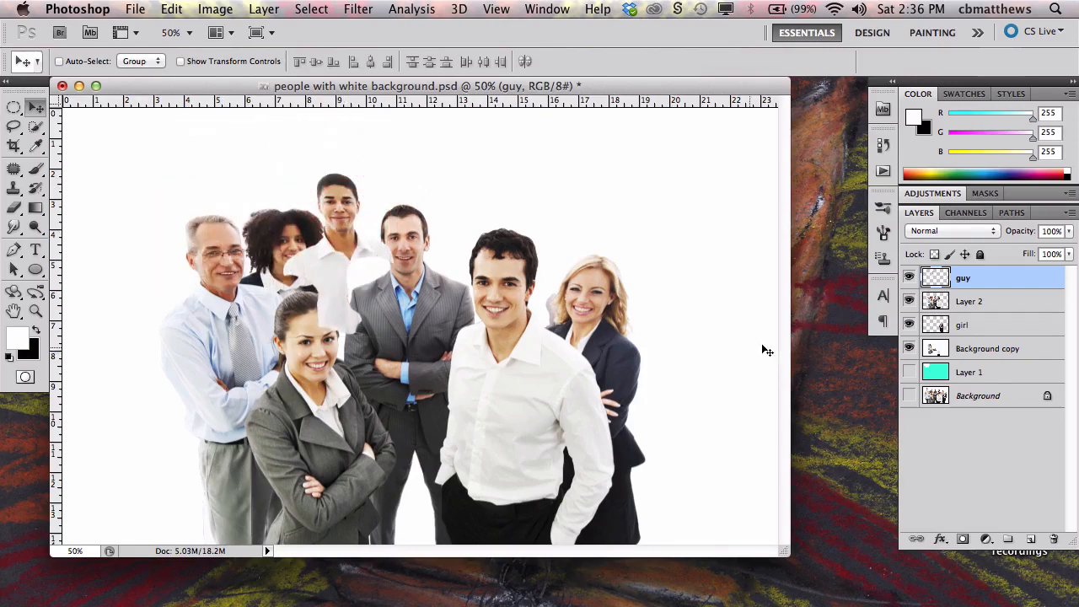
left_click_drag(988, 275, 975, 311)
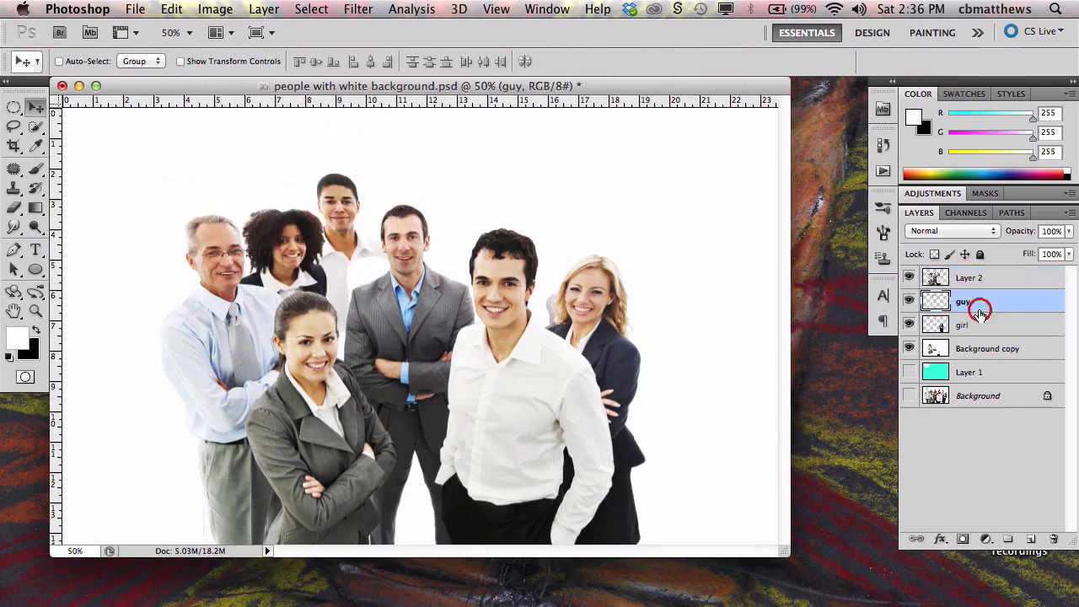
mouse_move(338, 205)
left_mouse_down()
mouse_move(354, 231)
mouse_move(352, 213)
left_mouse_up()
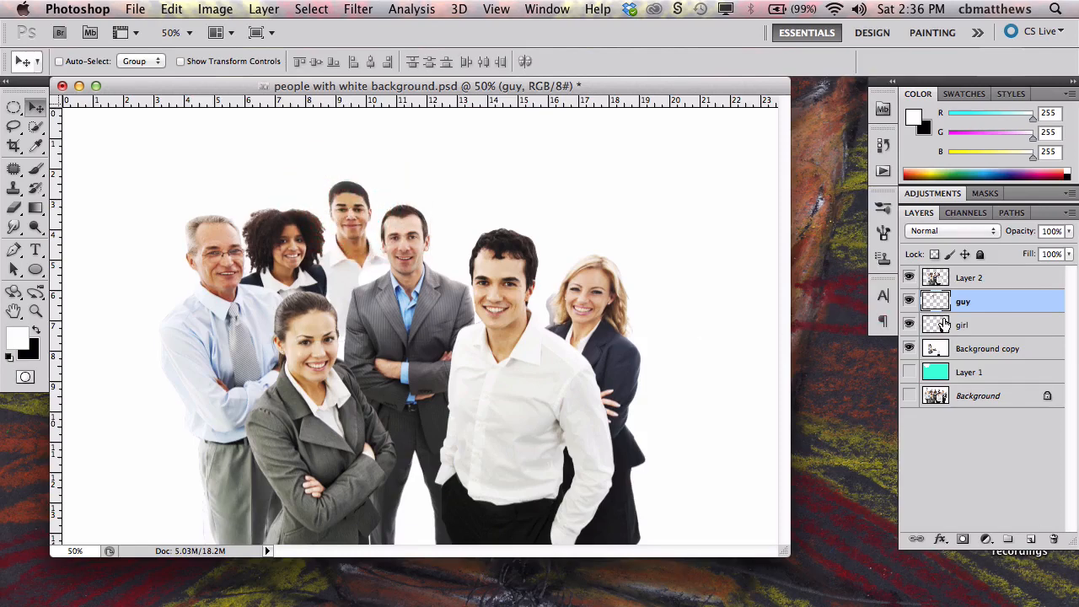
- Fill in the missing part of the back man's white shirt on the guy layer using the Clone Stamp at 40 px
key("super+equal")
key("super+equal")
key("super+equal")
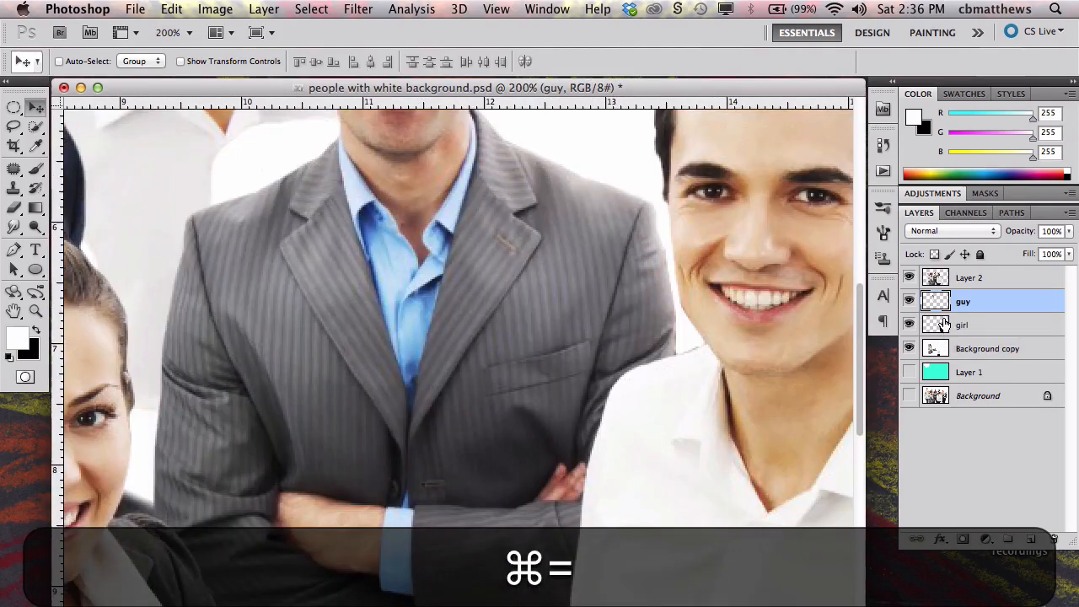
key("space")
left_click_drag(410, 289, 598, 413)
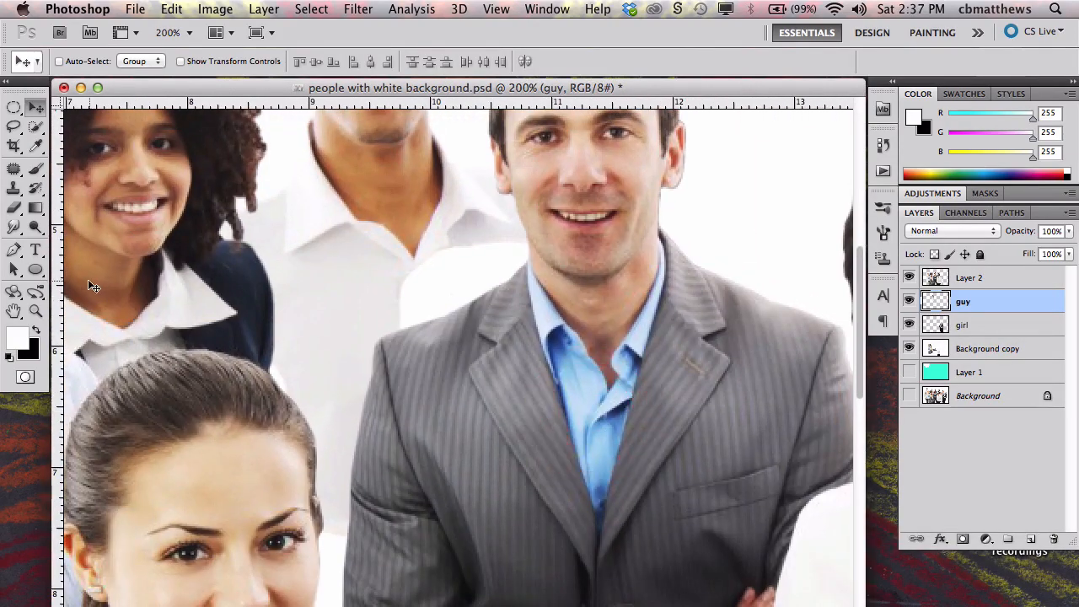
left_click(13, 187)
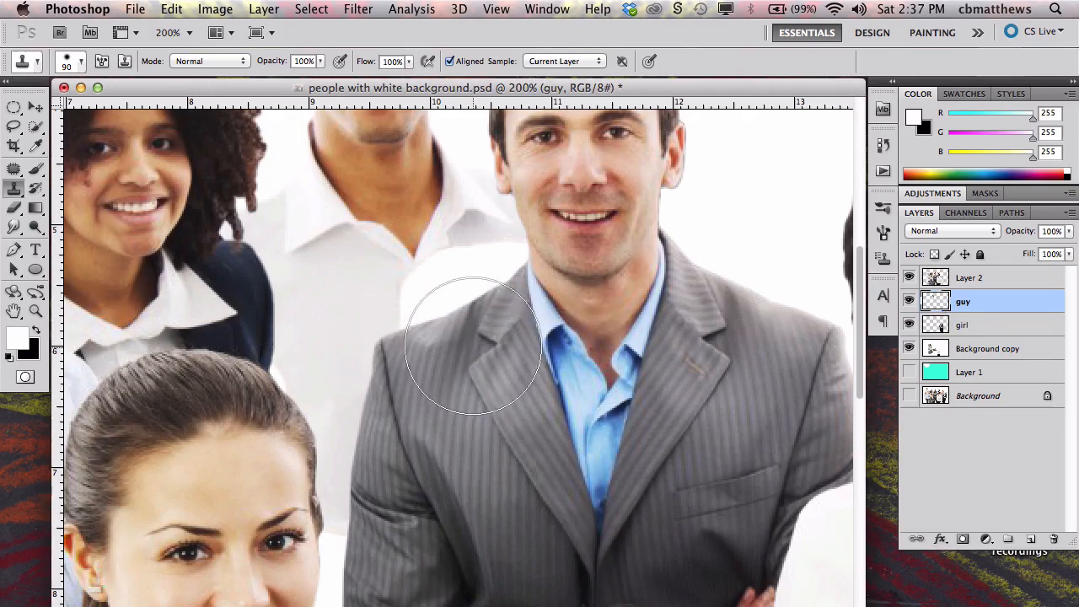
key("space")
left_click_drag(440, 335, 523, 385)
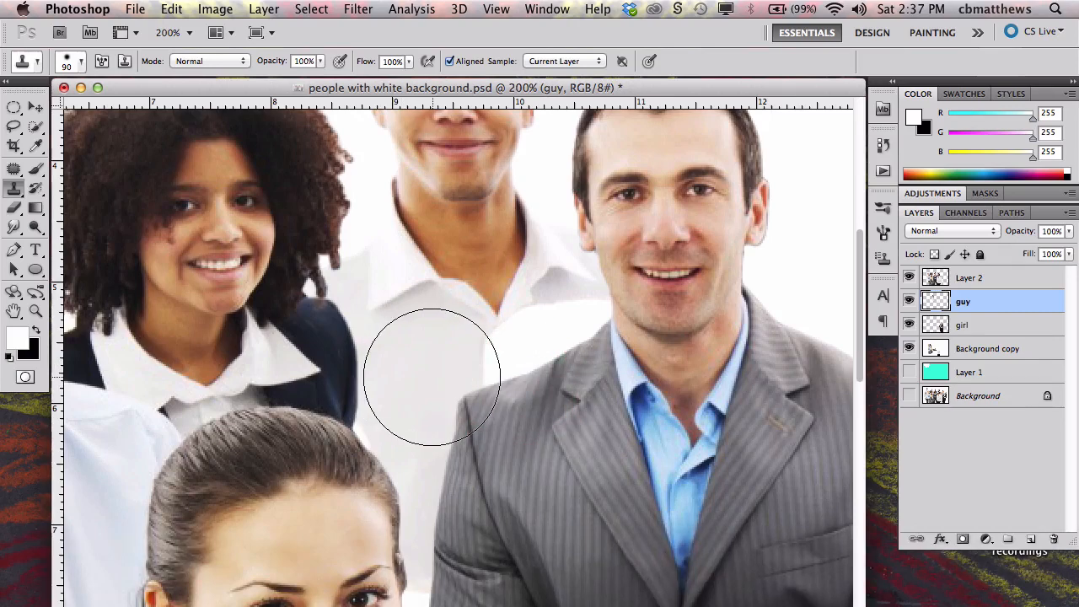
key("bracketleft")
key("bracketleft")
key("bracketleft")
key("bracketleft")
key("bracketleft")
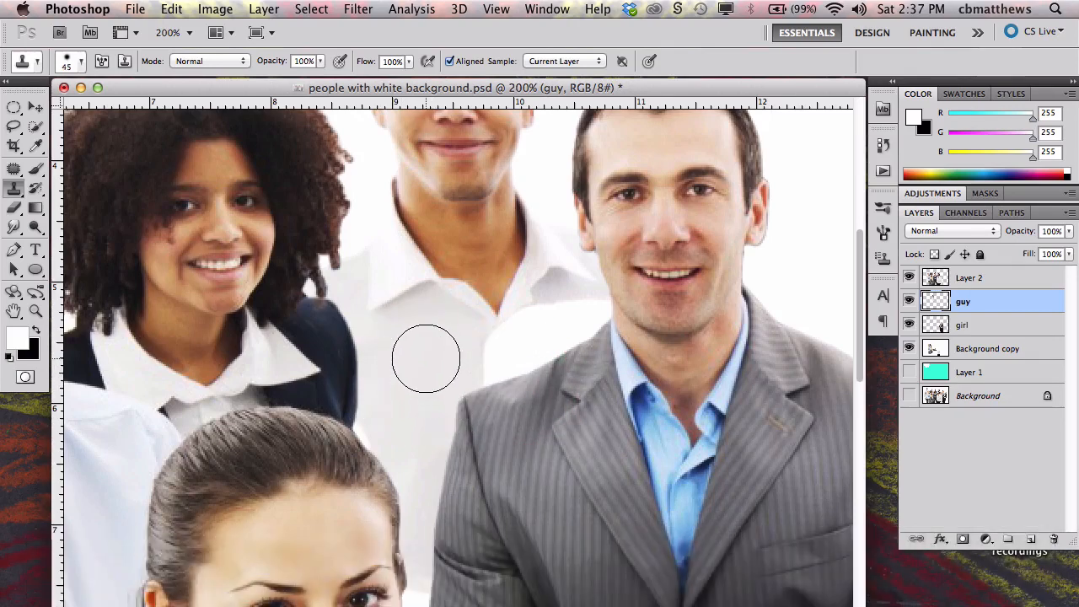
key("alt")
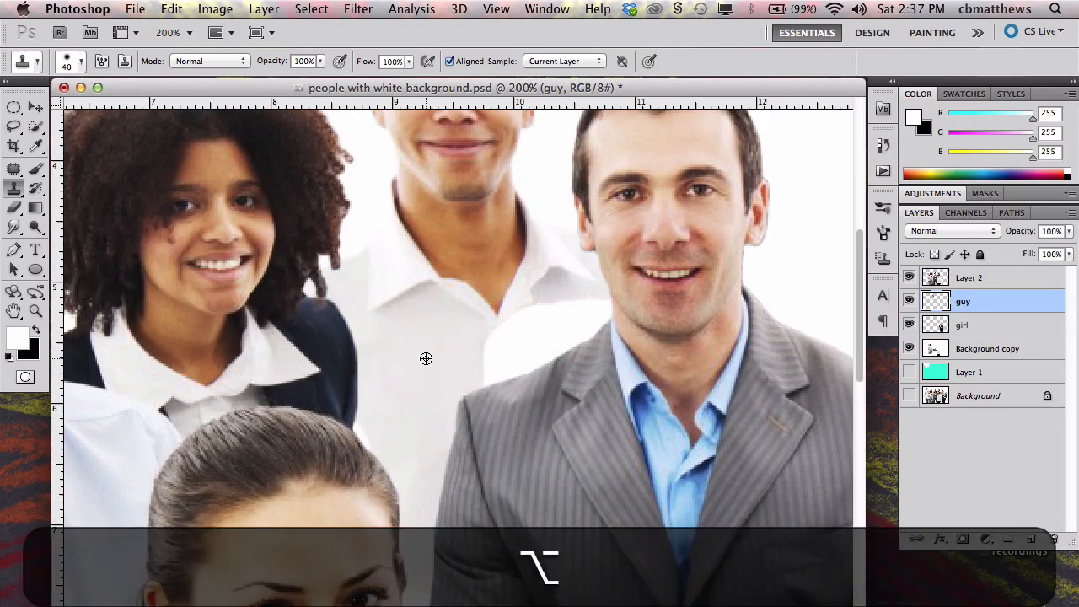
left_click(426, 358, "alt")
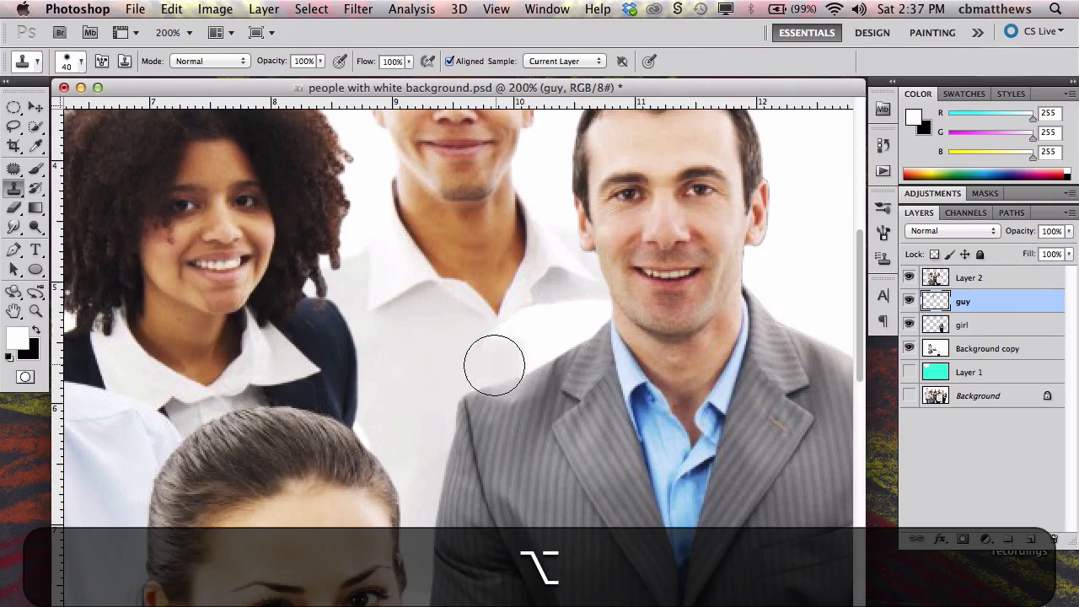
left_click_drag(489, 366, 514, 355)
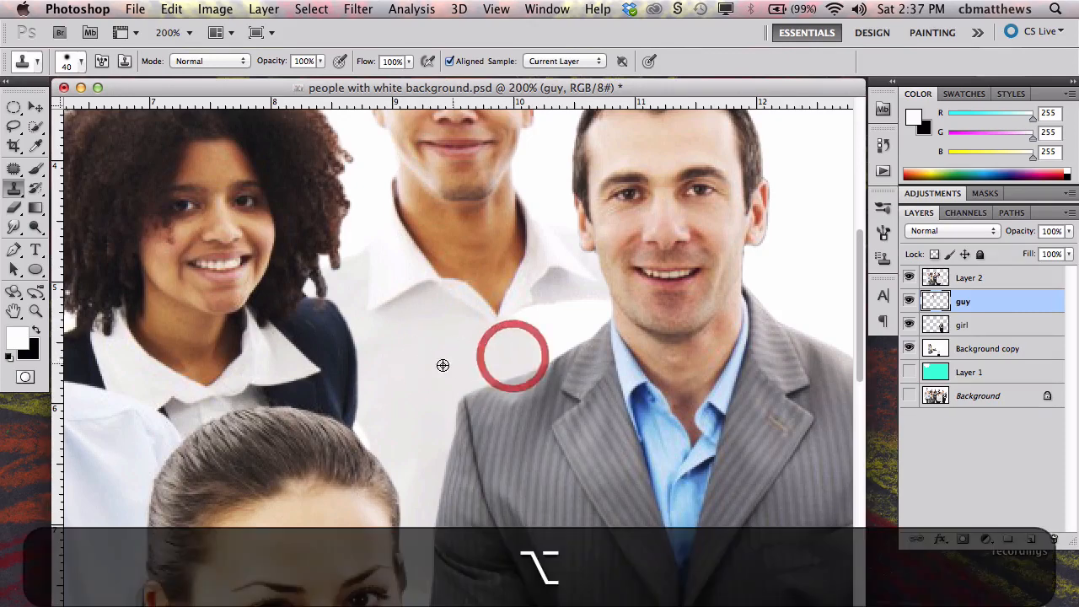
left_click(438, 366, "alt")
mouse_move(576, 325)
left_mouse_down()
mouse_move(533, 339)
mouse_move(579, 313)
left_mouse_up()
key("alt")
left_click(421, 361, "alt")
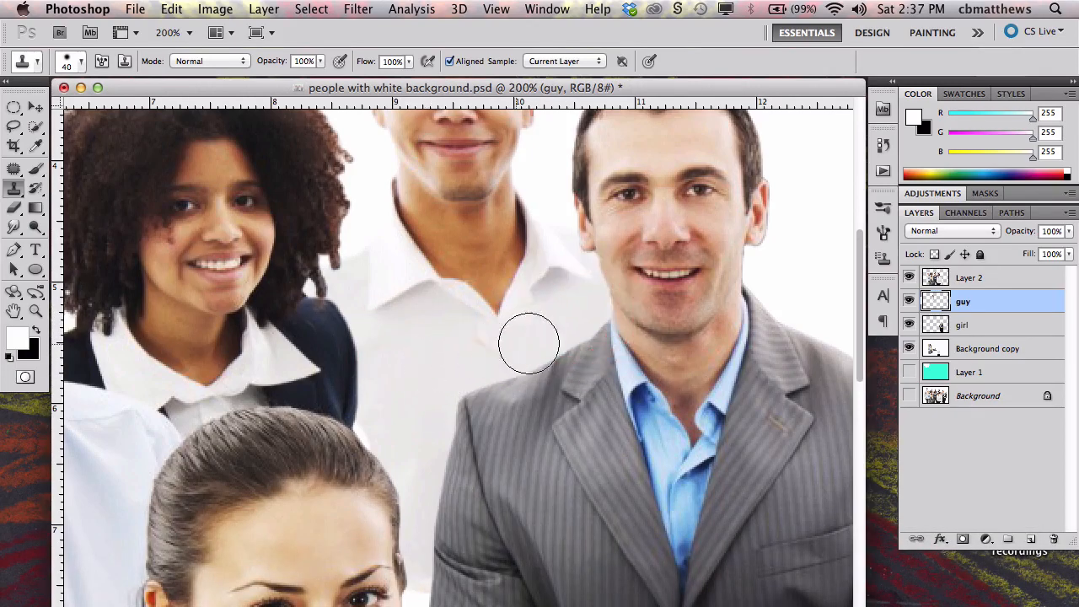
- Nudge the man on the guy layer slightly to the right
key("space")
left_click_drag(554, 481, 362, 174)
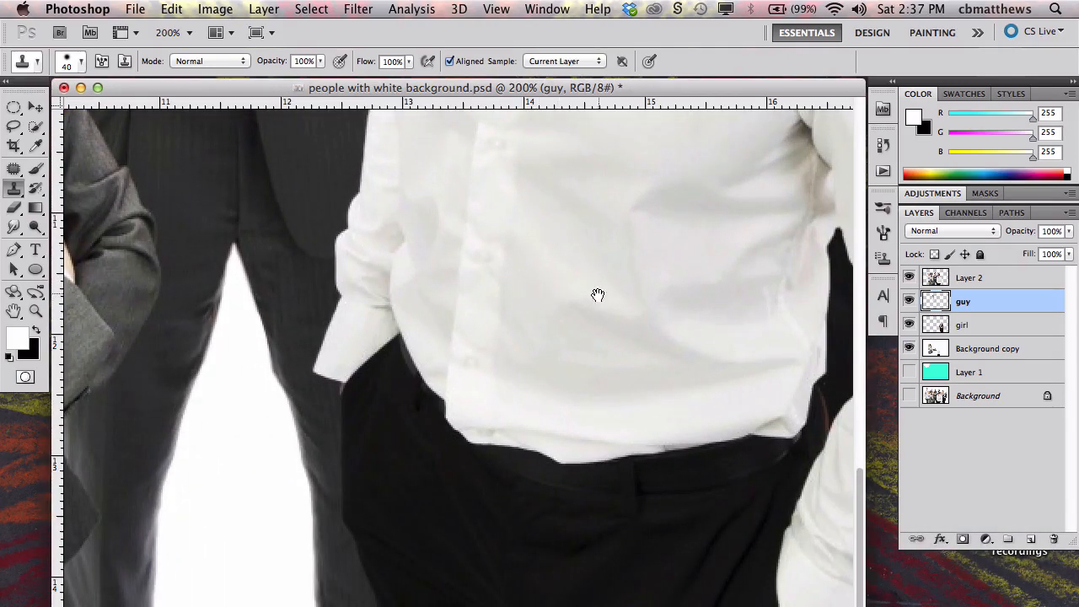
key("super+minus")
key("super+minus")
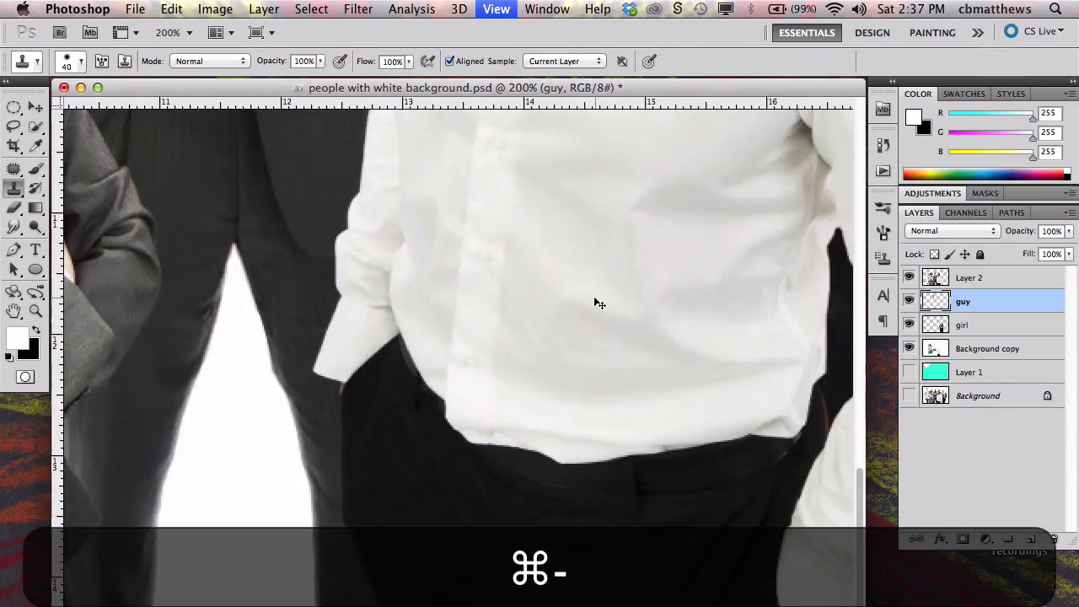
key("alt")
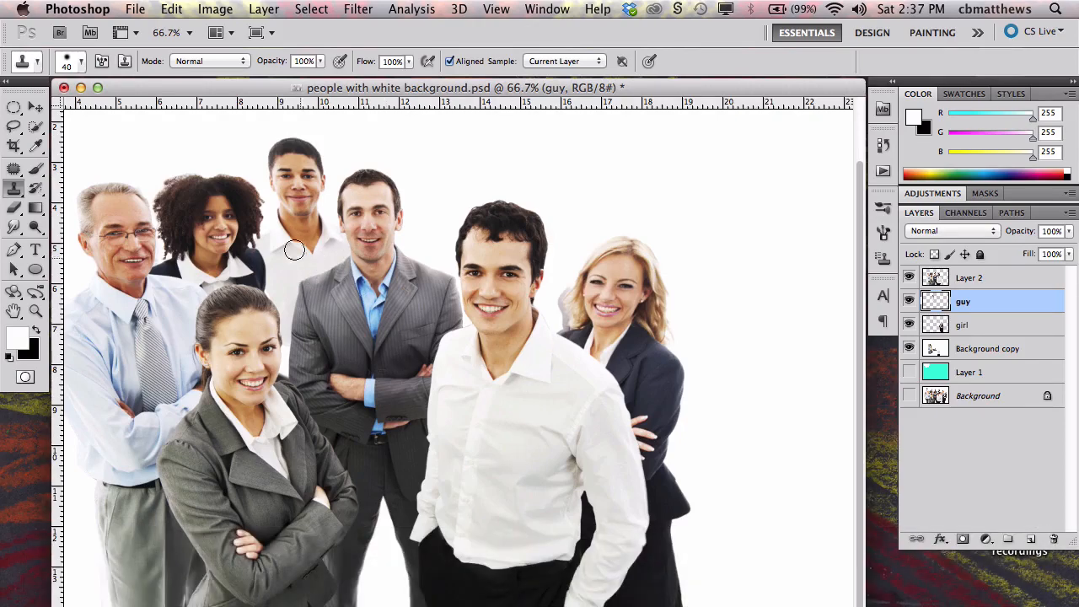
left_click(36, 108)
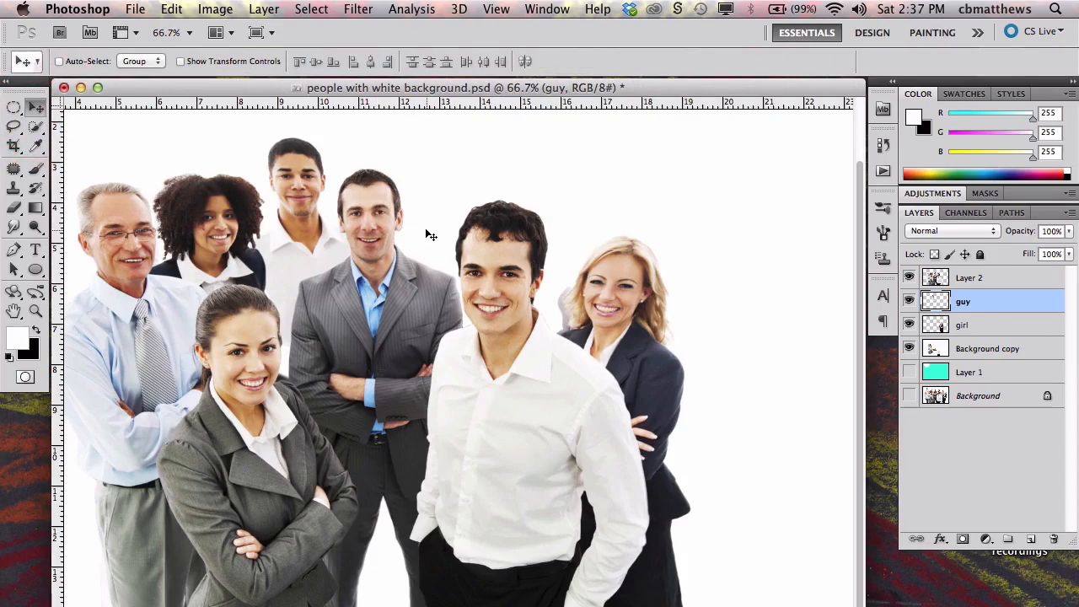
key("Right")
key("Right")
key("Right")
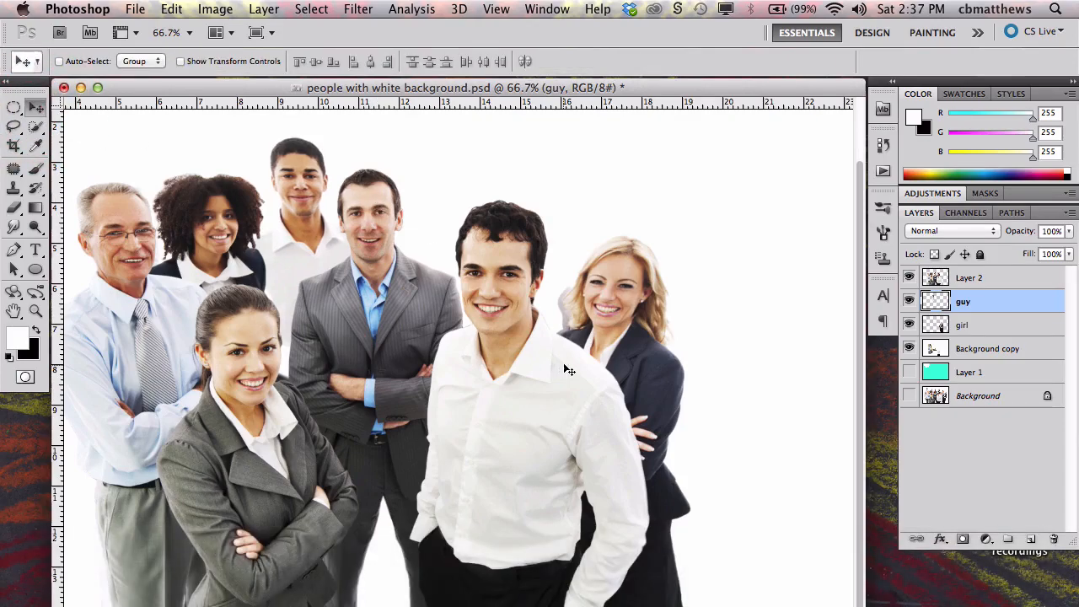
- Clone white background over the grey fringe beside the blonde woman's hair on the girl layer, using the Clone Stamp at 20 px
key("super+equal")
key("super+equal")
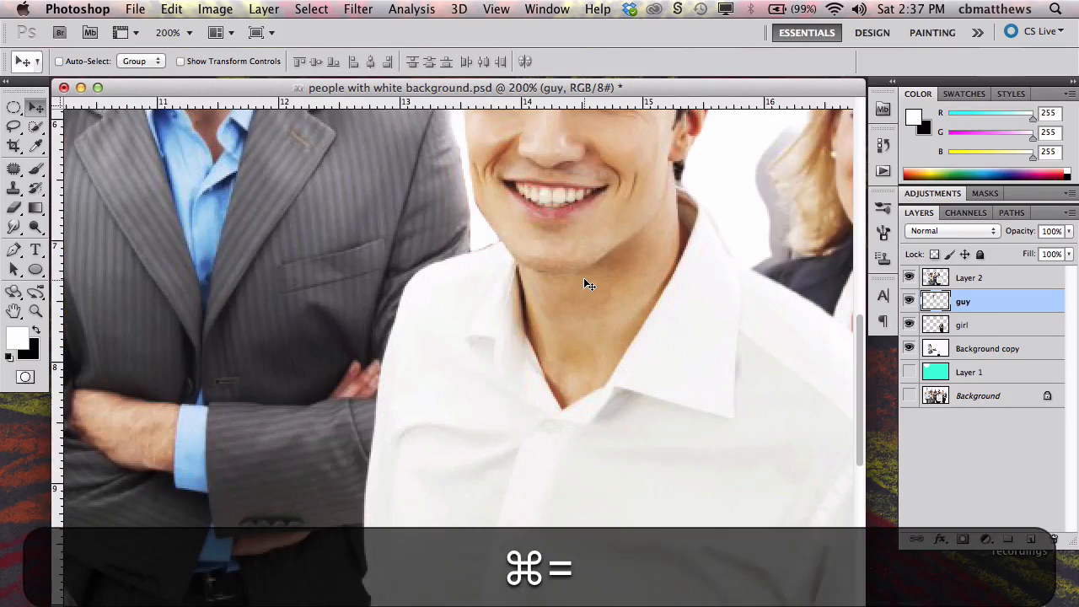
key("space")
left_click_drag(585, 279, 252, 420)
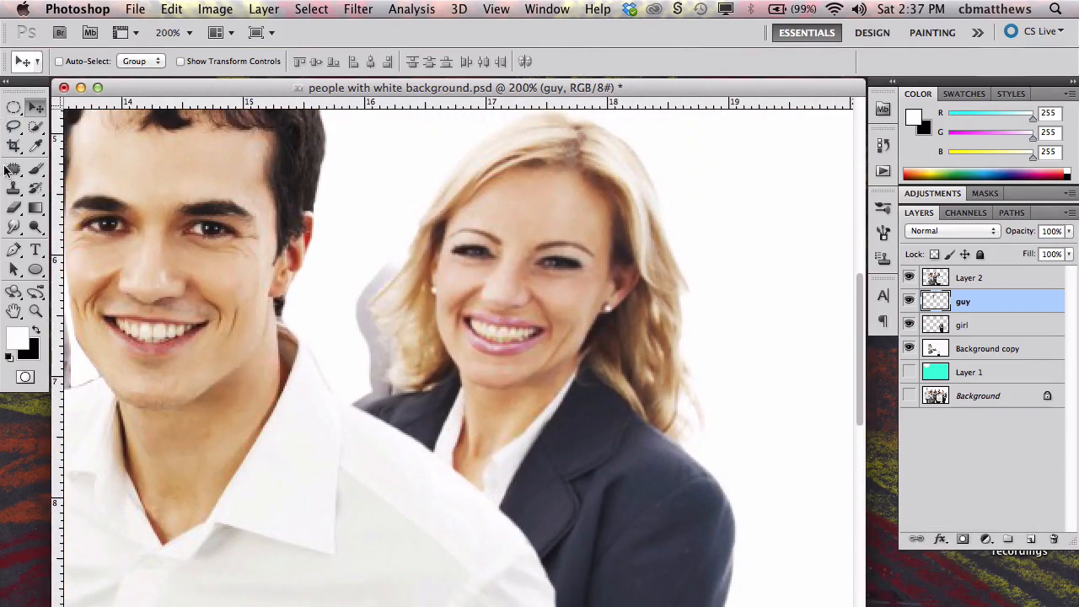
left_click(35, 170)
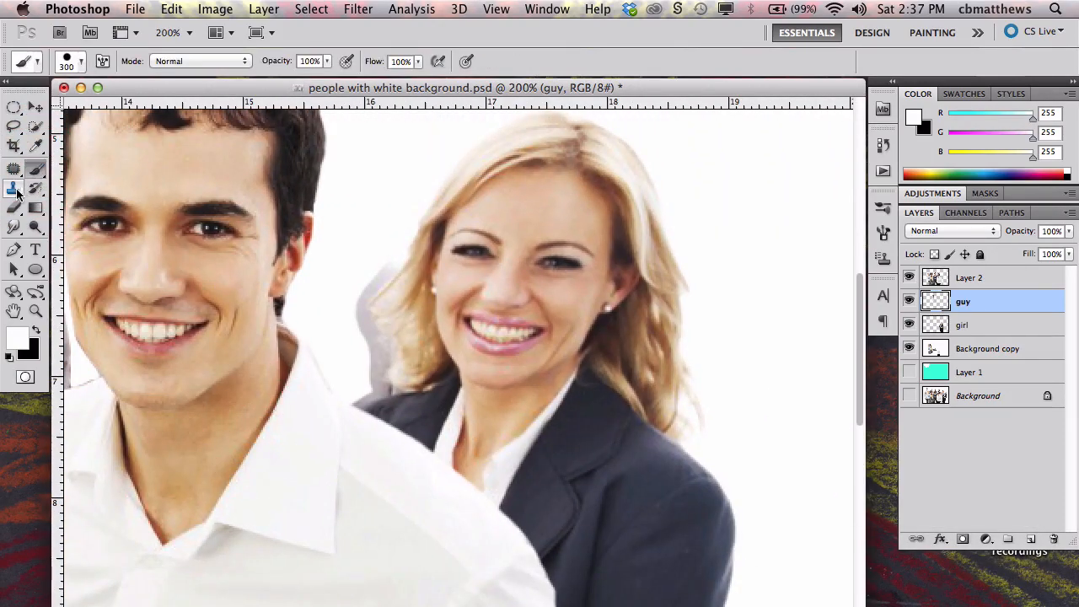
left_click(14, 187)
left_click(988, 327)
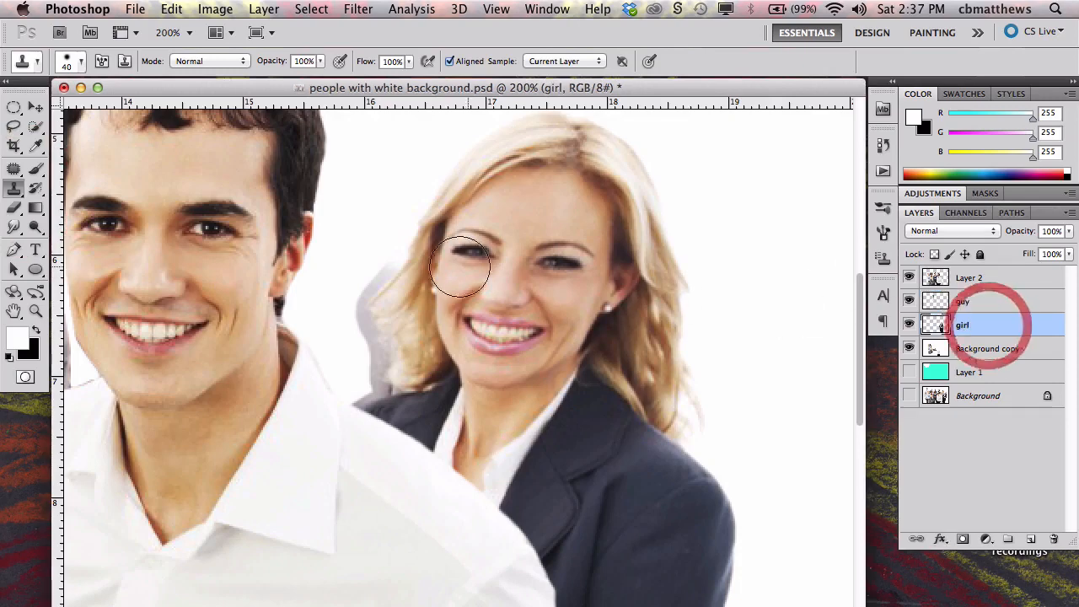
key("space")
left_click_drag(402, 244, 403, 175)
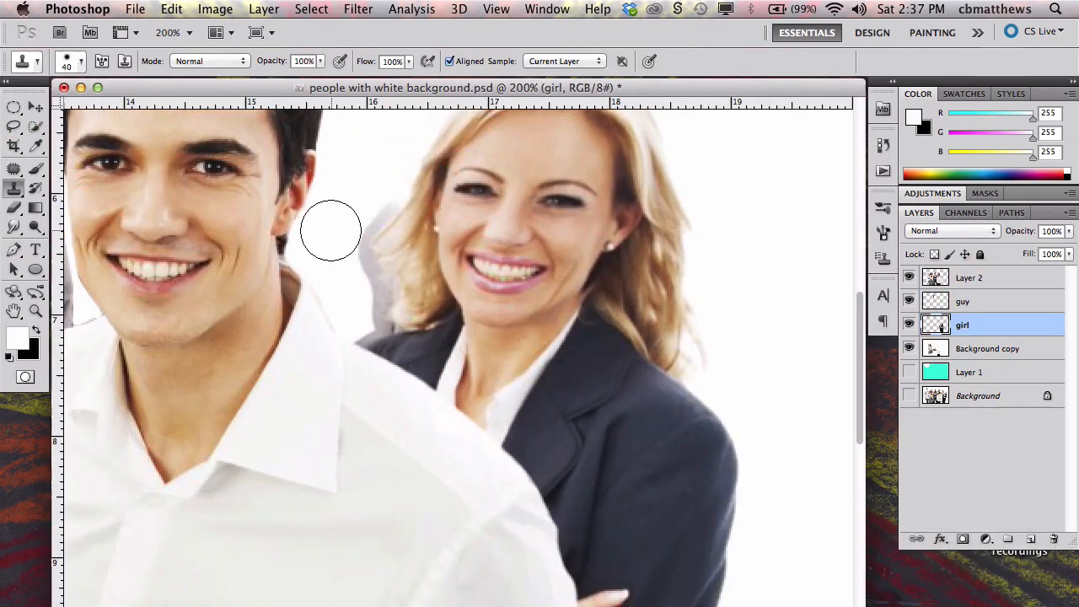
key("bracketleft")
key("bracketleft")
key("alt")
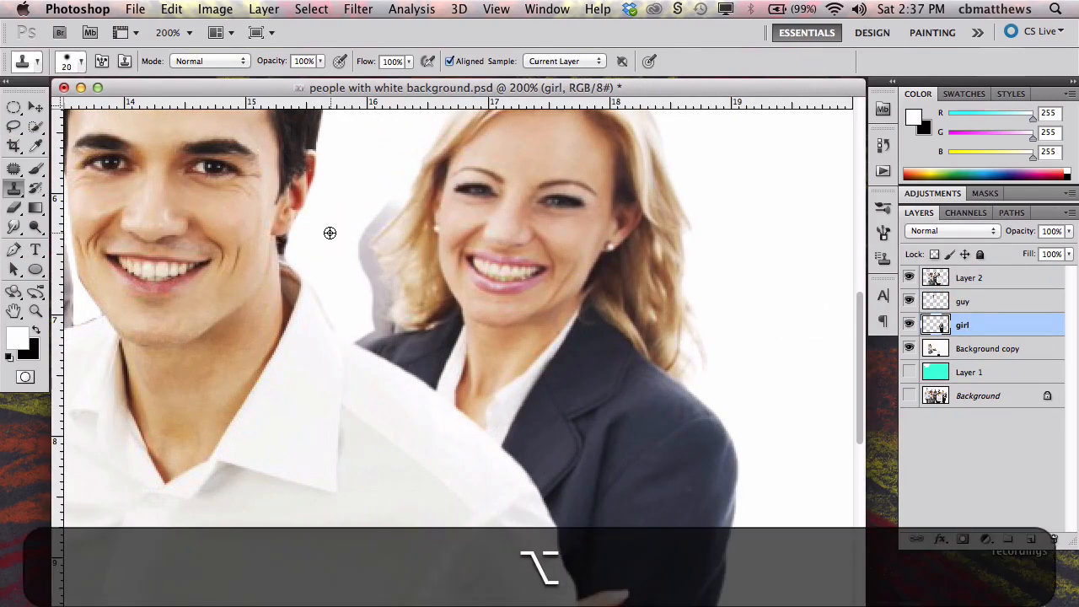
left_click(330, 232, "alt")
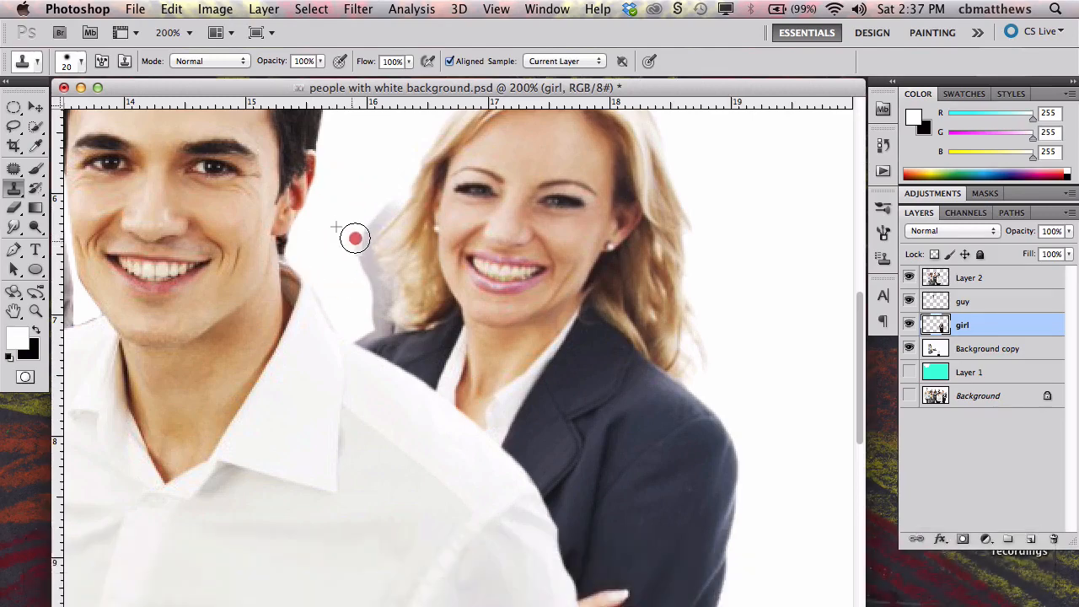
key("super+alt+d")
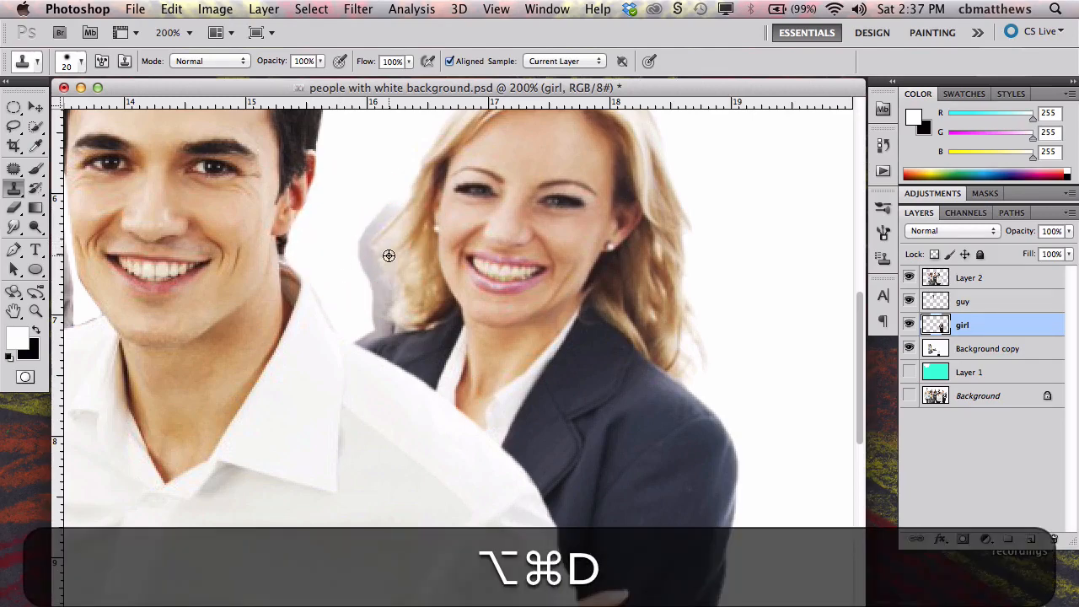
key("alt")
left_click(338, 244, "alt")
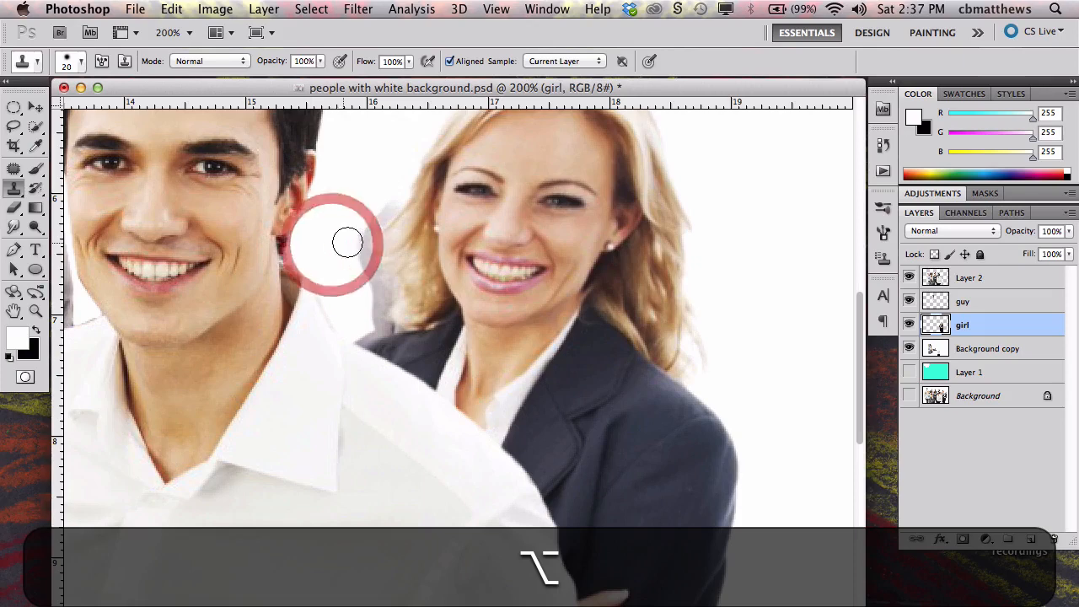
left_click_drag(379, 224, 368, 228)
key("super+minus")
key("super+minus")
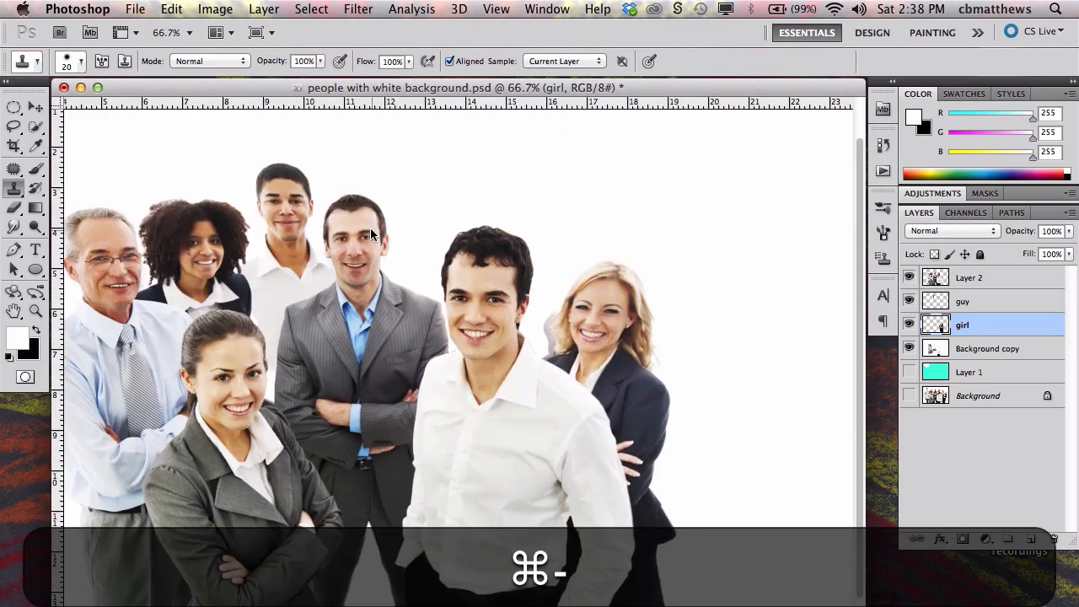
key("super+minus")
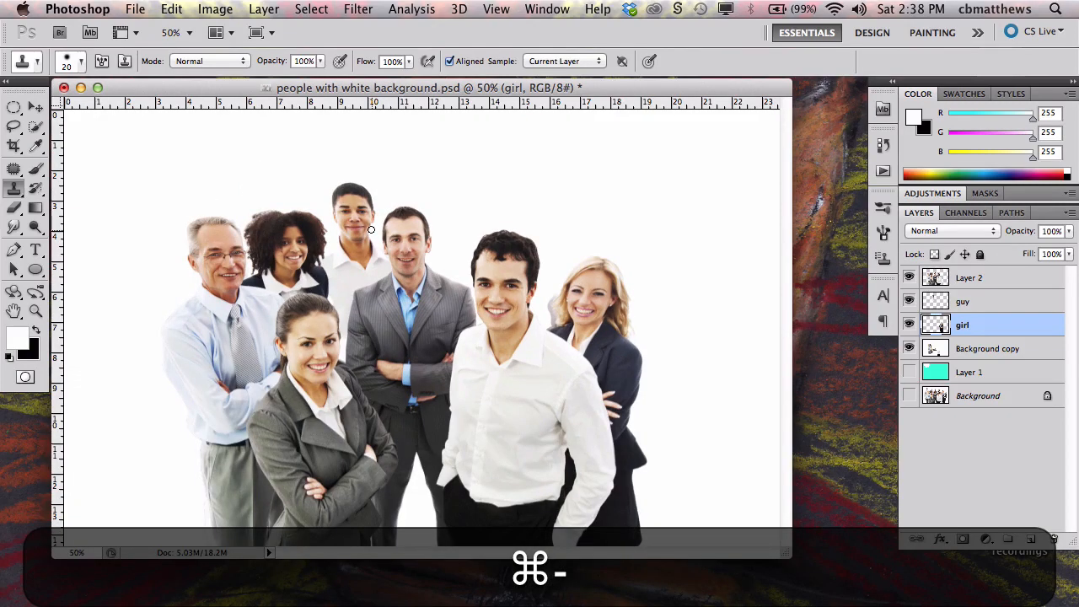
- Delete the turquoise Layer 1 and merge the visible layers, leaving the hidden Background out of the merge
left_click(908, 396)
left_click(908, 396)
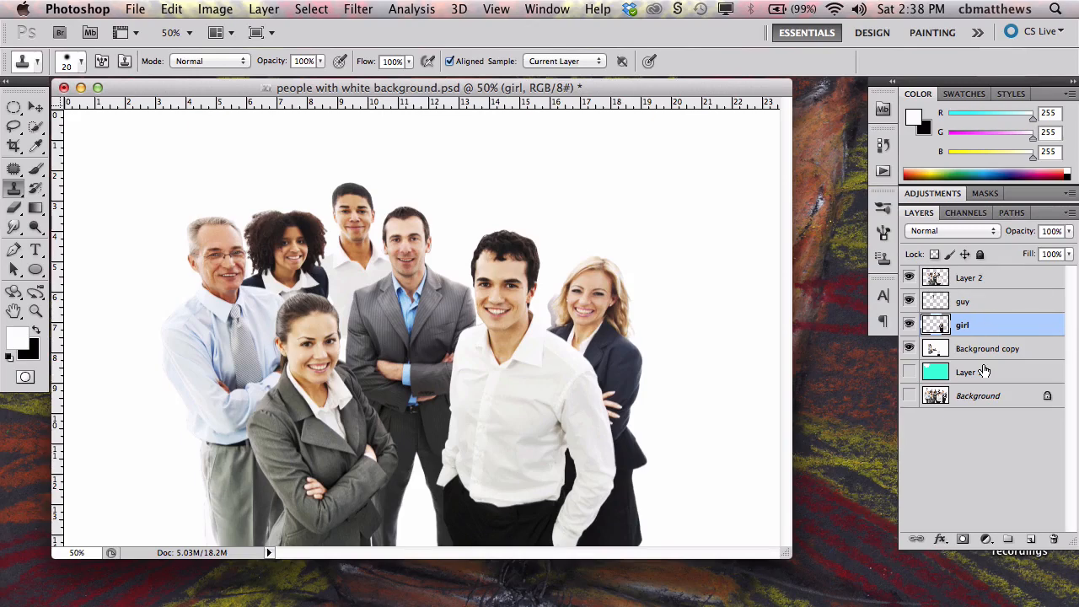
left_click_drag(984, 372, 1055, 536)
left_click_drag(973, 374, 1054, 538)
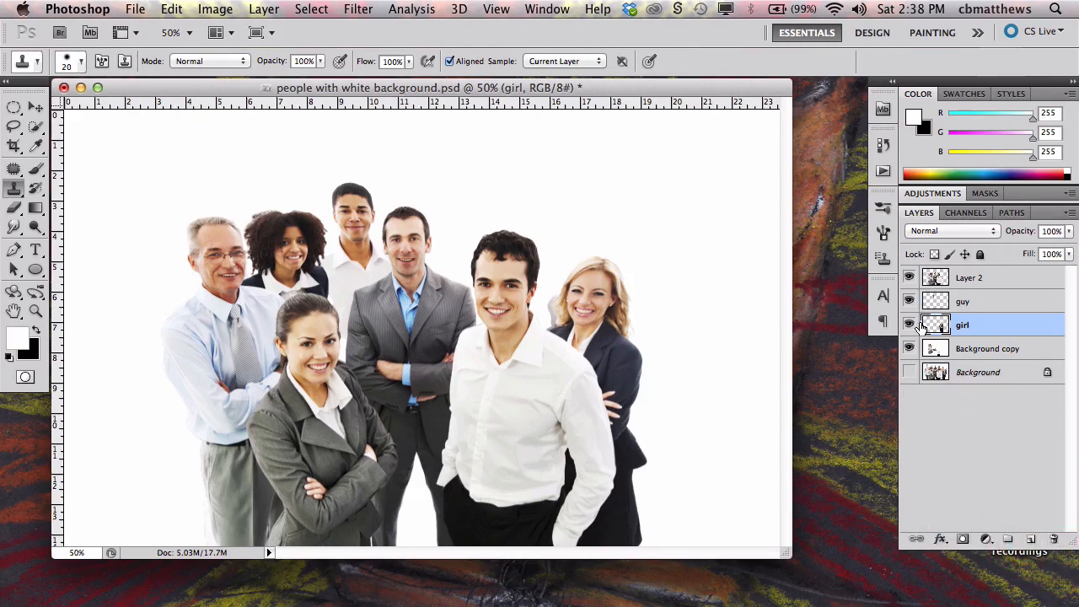
left_click(909, 373)
left_click(909, 374)
left_click(1068, 216)
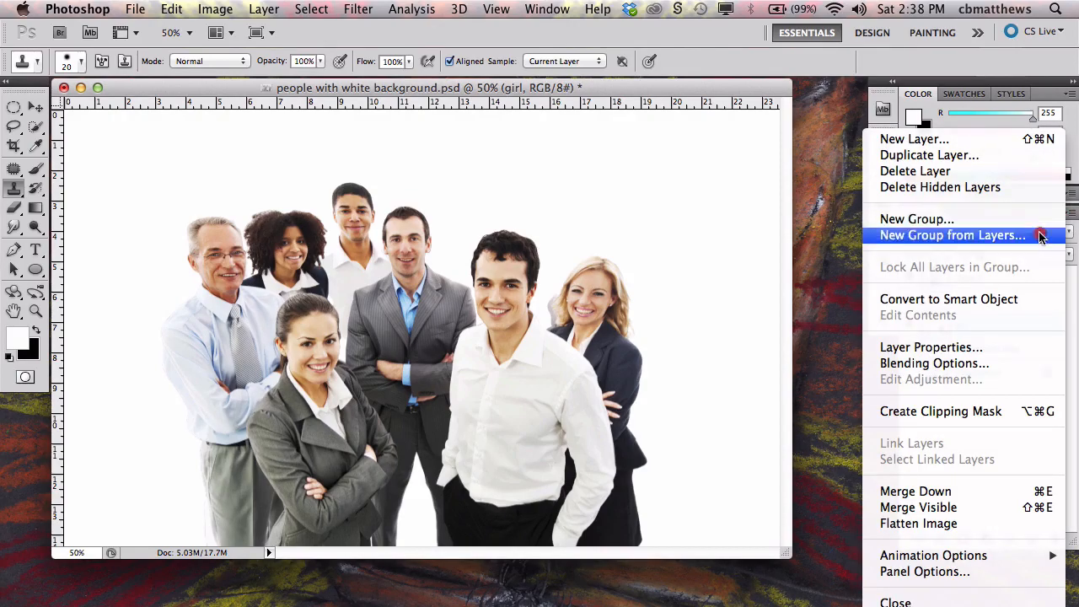
left_click(945, 508)
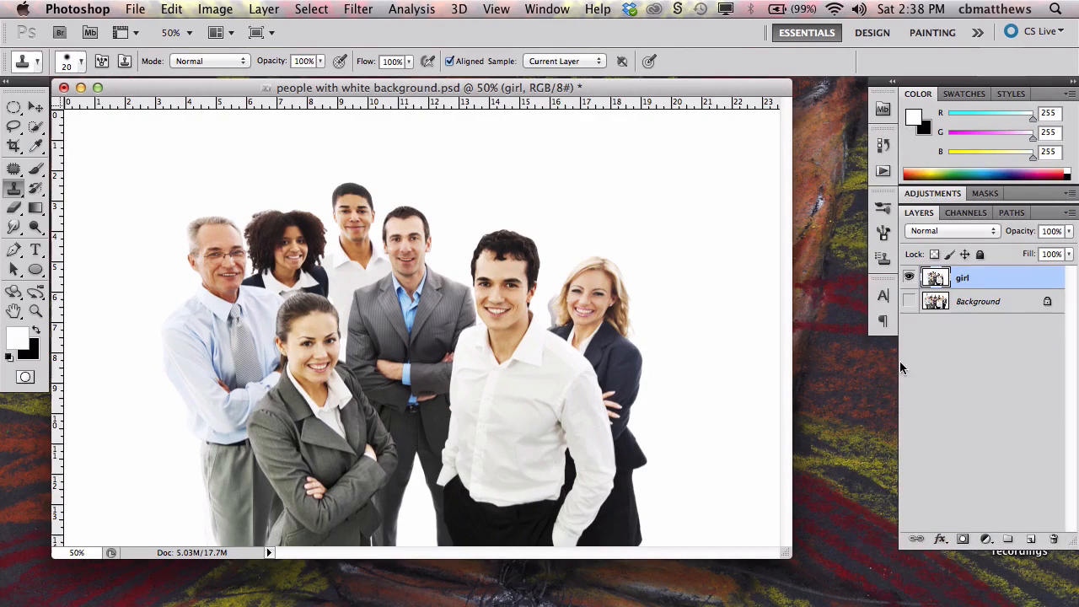
- Compare the merged group photo with the original Background by switching the visibility of the two layers
left_click(909, 278)
left_click(909, 301)
left_click(909, 278)
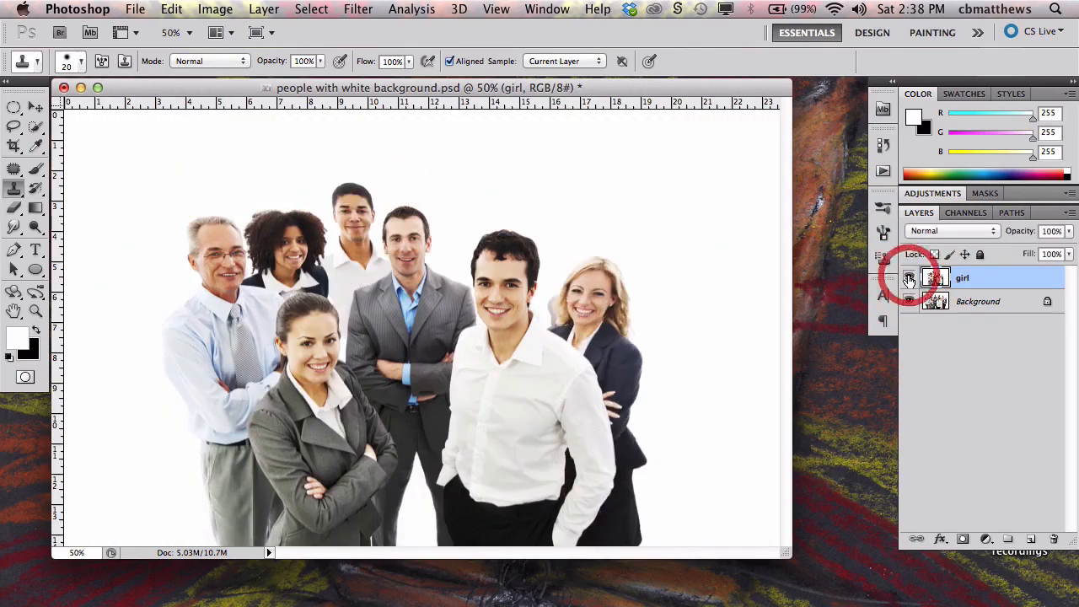
left_click(909, 279)
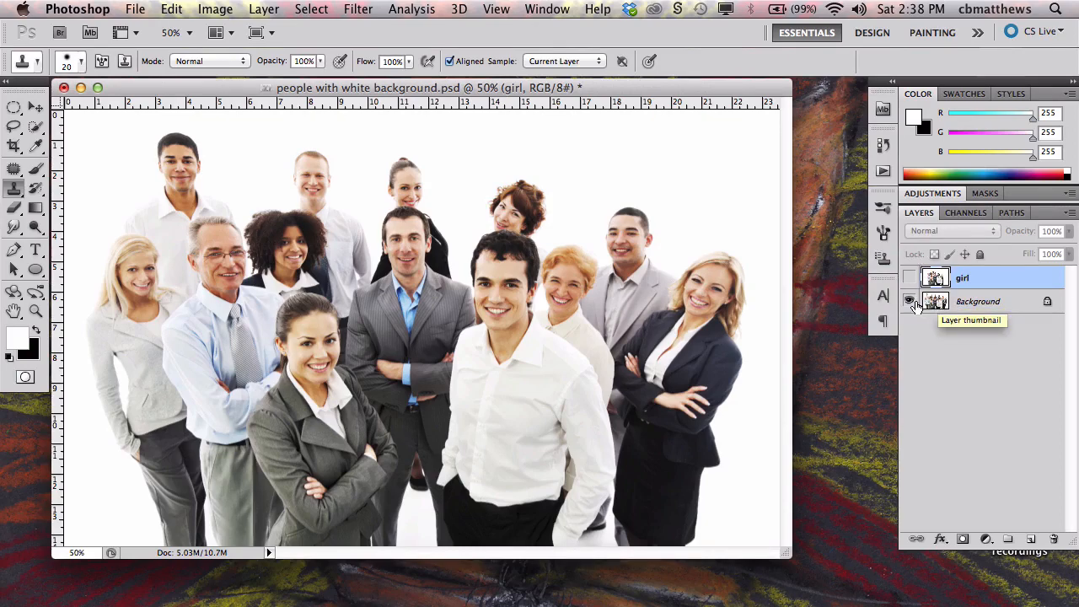
left_click(909, 278)
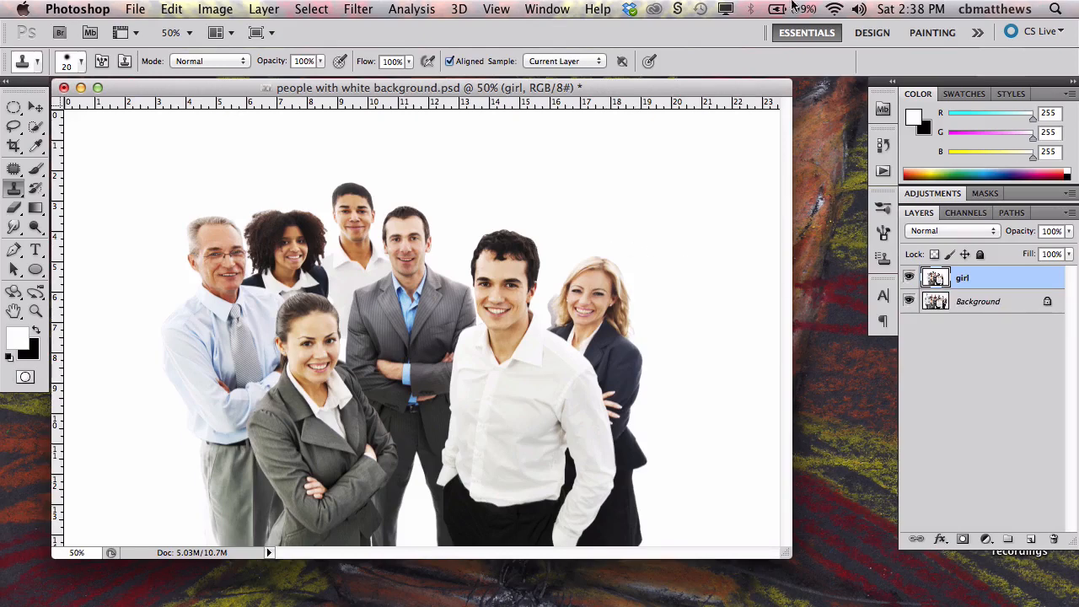
- Revert the history to the last Clone Stamp state, undoing the layer deletion and the merge
left_click(548, 9)
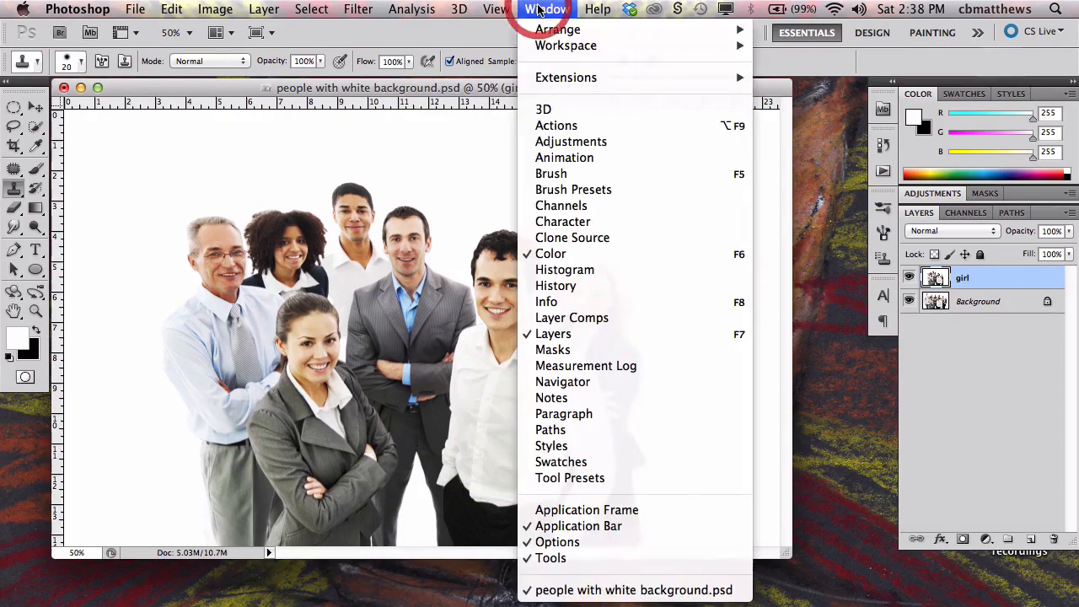
left_click(564, 288)
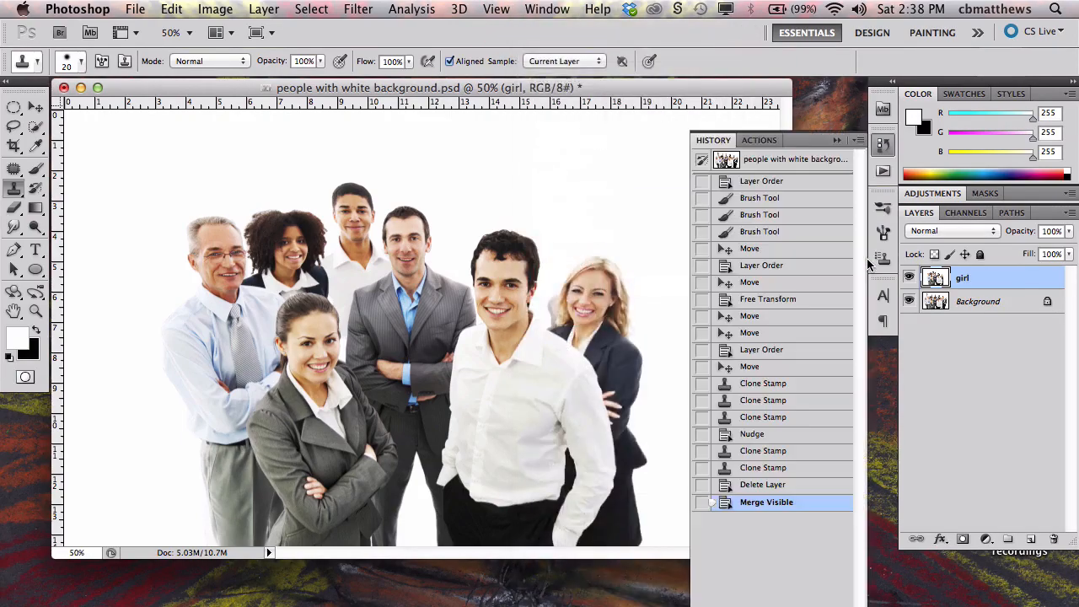
left_click(763, 468)
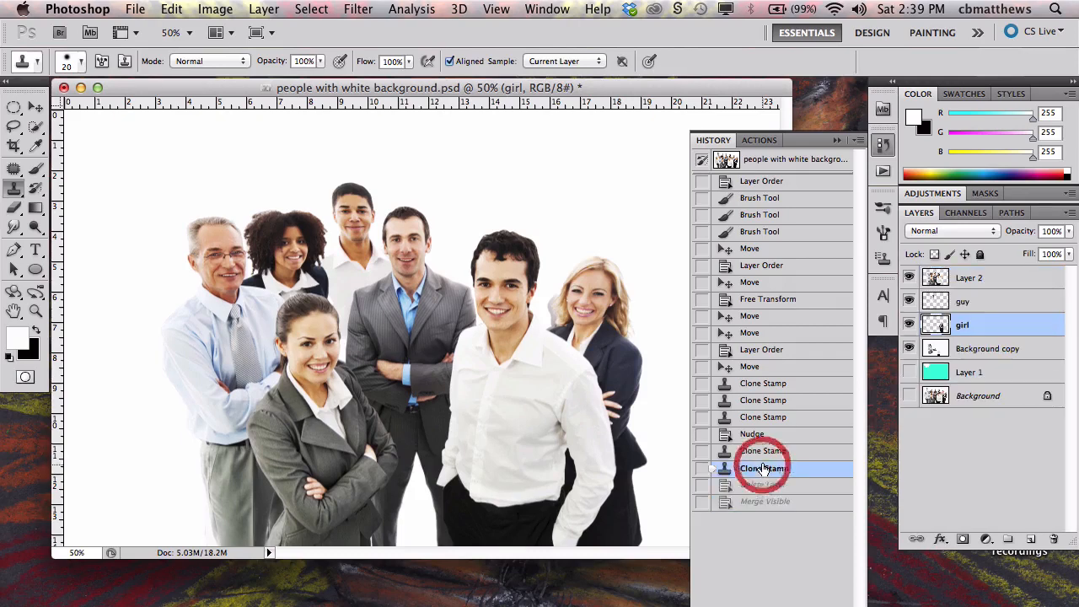
left_click(839, 144)
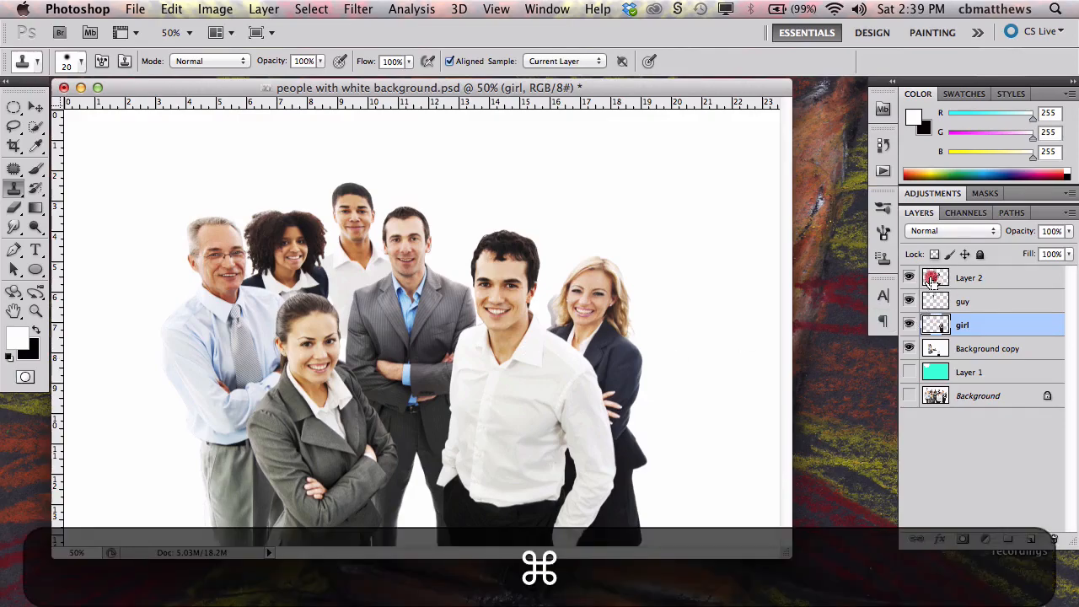
- Load Layer 2's outline as a selection and inspect the layers by hiding and reshowing Layer 2, guy and girl, ending with nothing selected
left_click(931, 280, "super")
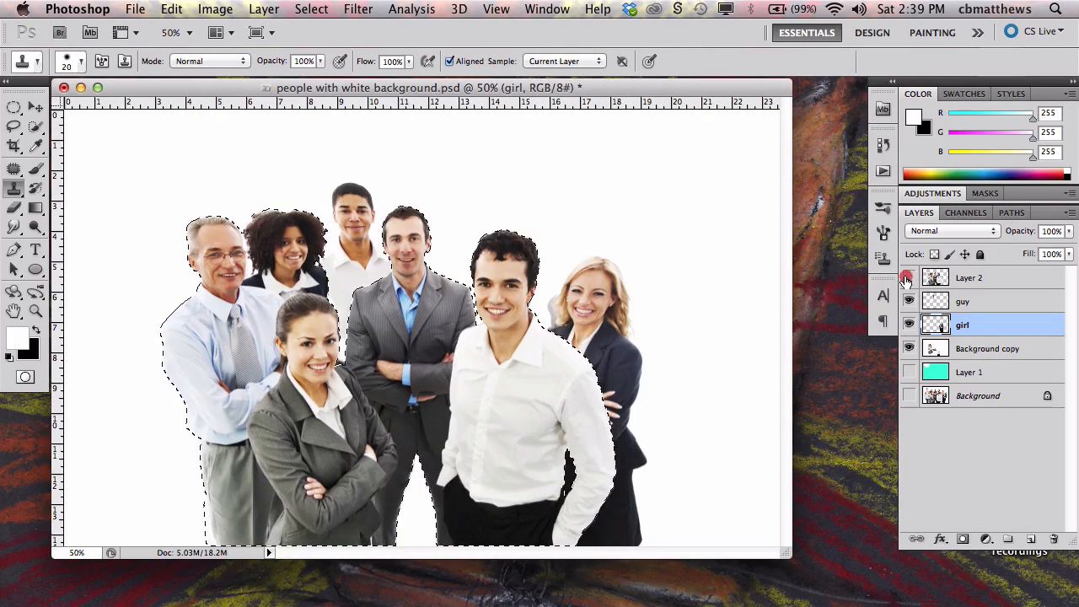
left_click_drag(909, 278, 910, 301)
left_click(909, 324)
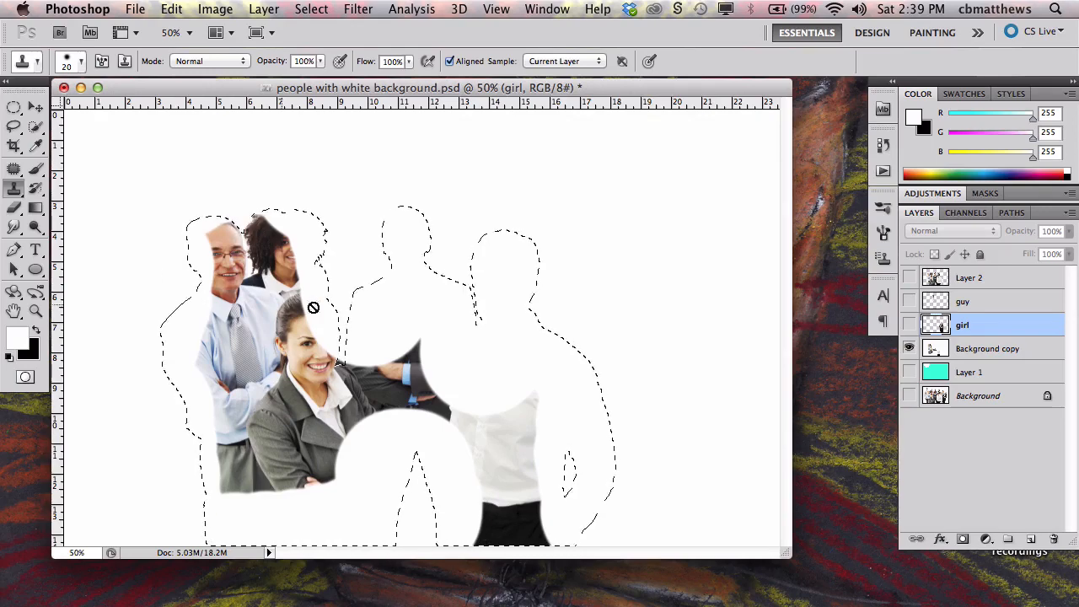
left_click(909, 325)
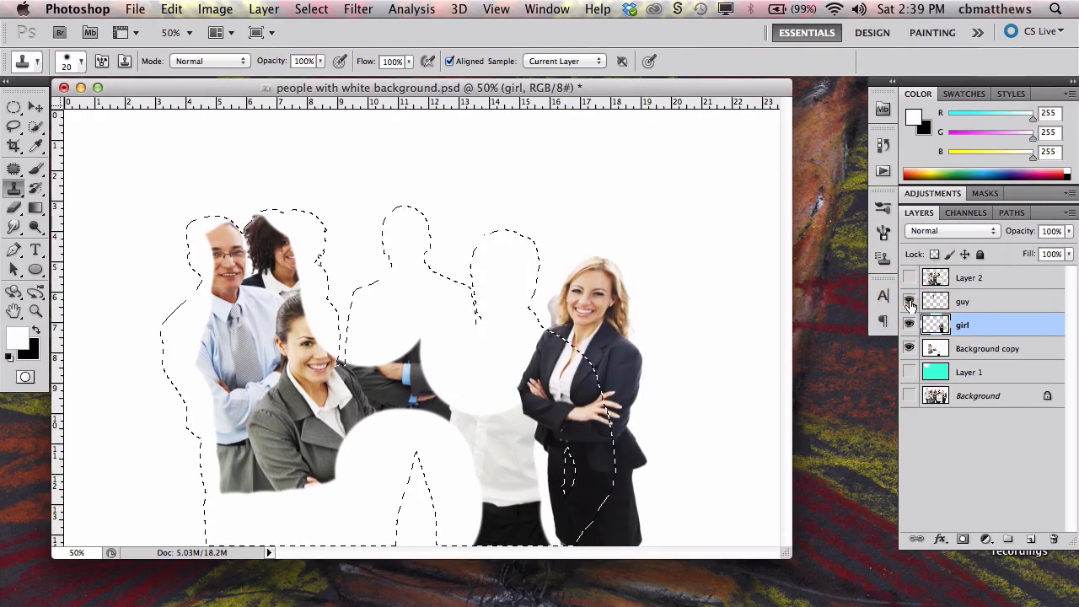
left_click(909, 301)
key("super+d")
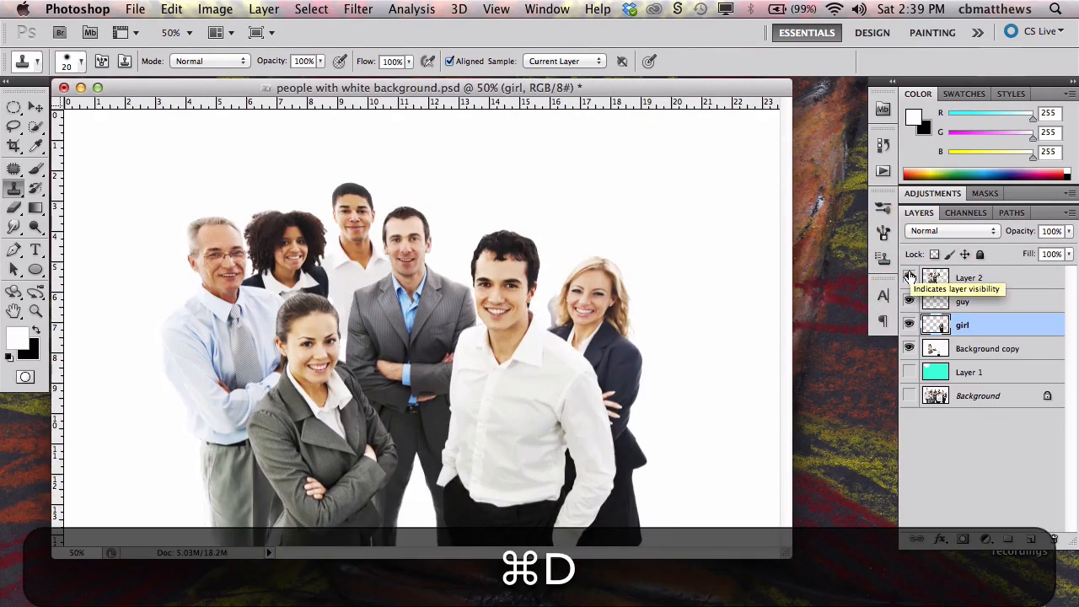